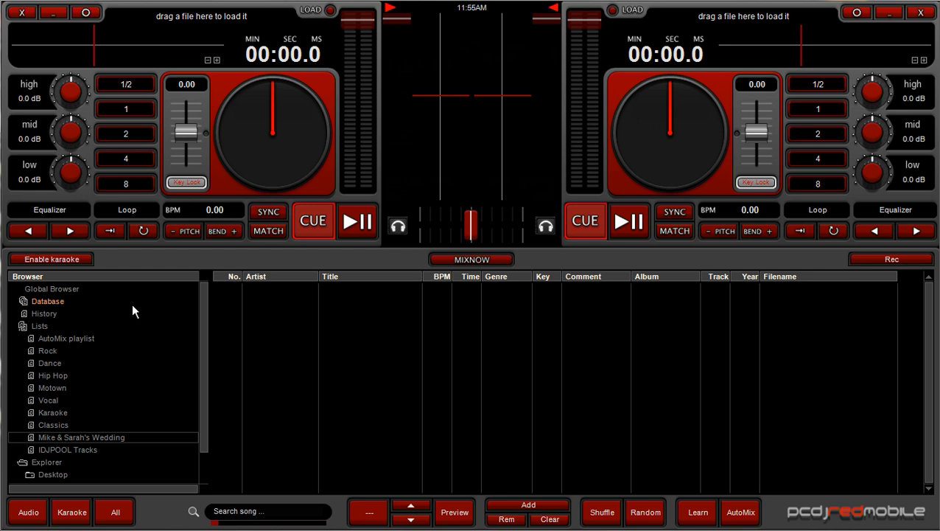
- Examine the options for adding songs (files, folder, iTunes library, playlist) and dismiss them without adding anything
mouse_move(205, 299)
mouse_down()
mouse_move(208, 370)
mouse_move(217, 289)
mouse_up()
click(507, 505)
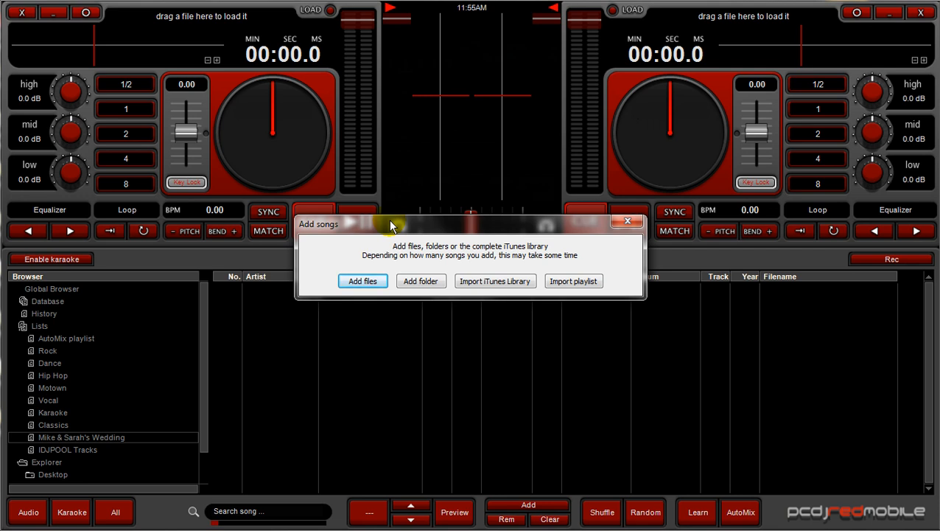
drag(391, 220, 391, 197)
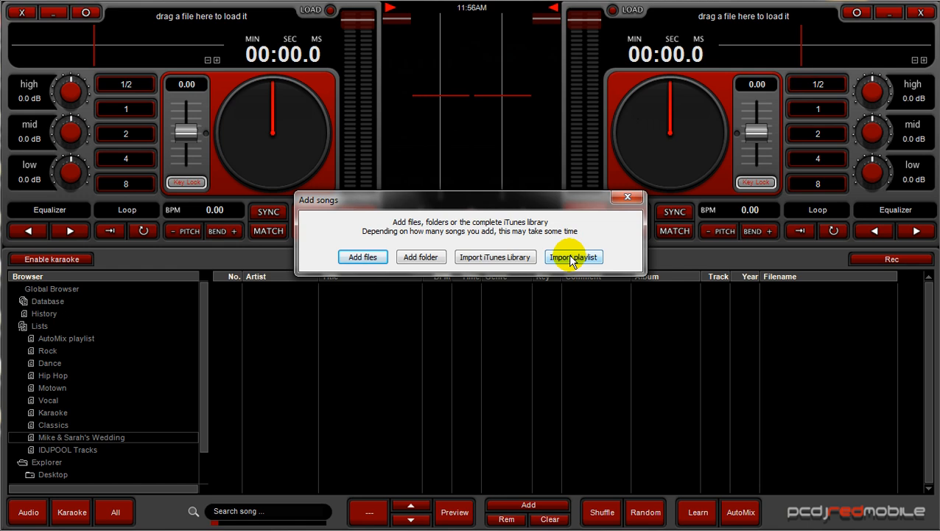
click(625, 199)
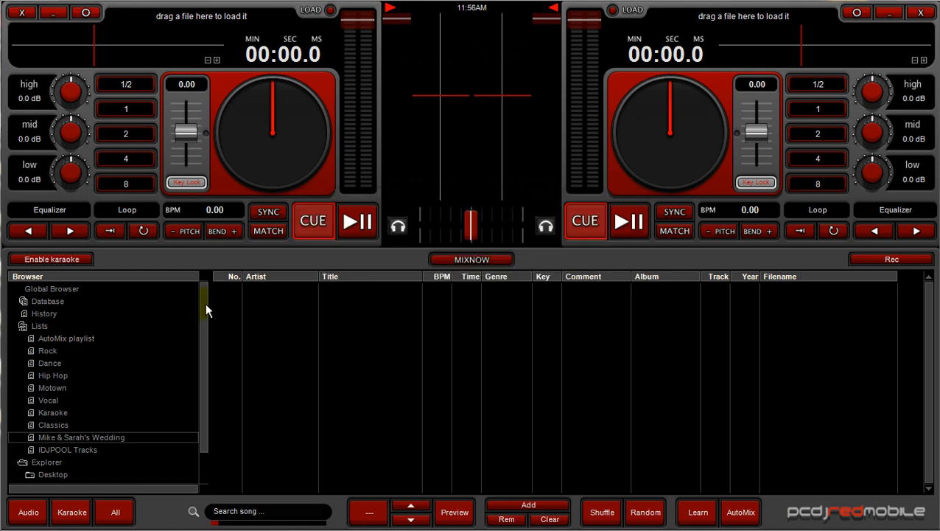
- Review the track lists in Database and History, and collapse and re-expand the Lists branch
drag(205, 303, 200, 278)
click(51, 301)
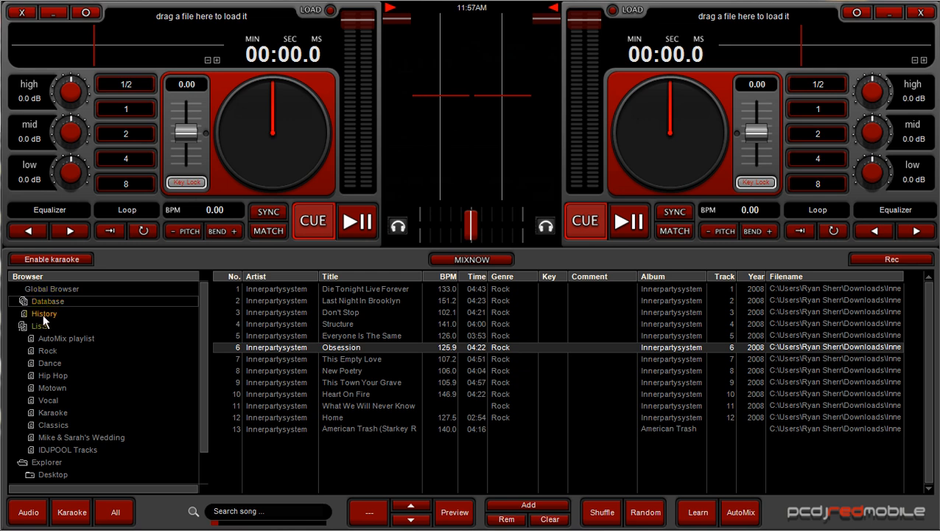
click(43, 314)
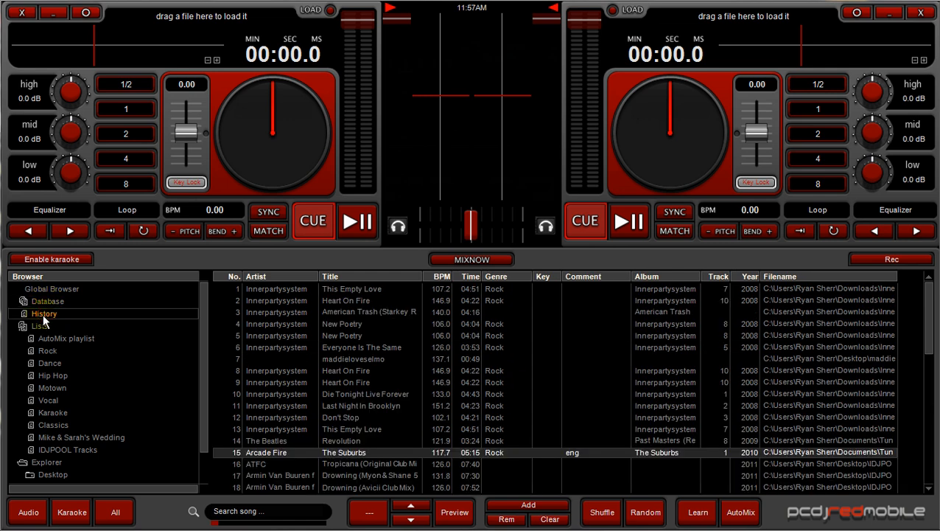
scroll(340, 366, down, 2)
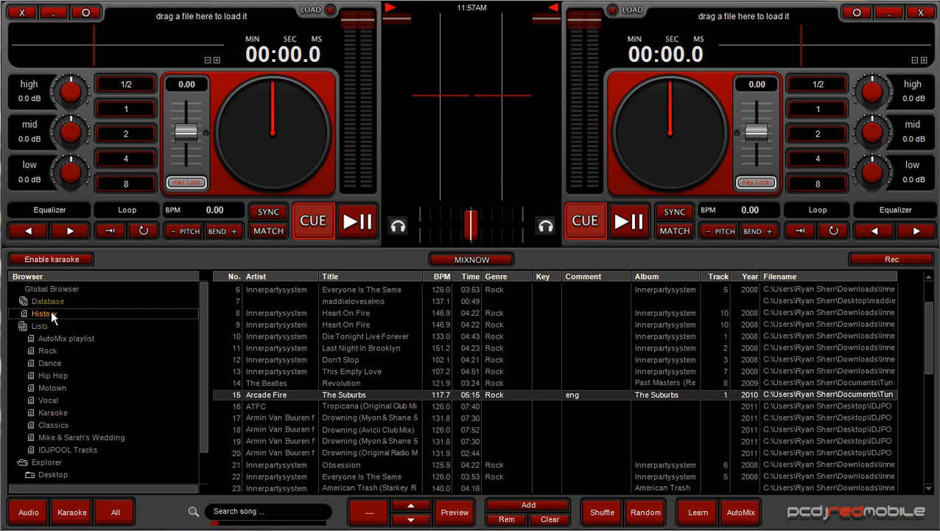
double_click(35, 326)
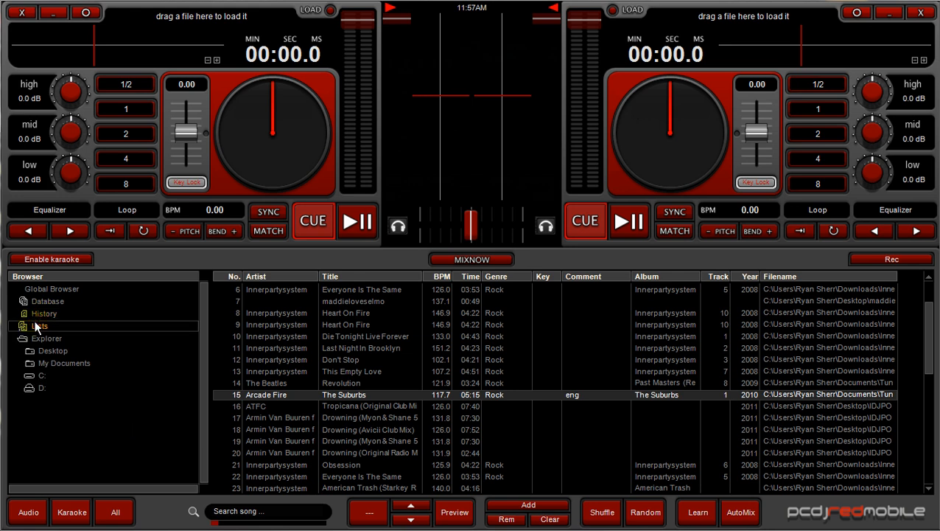
double_click(35, 326)
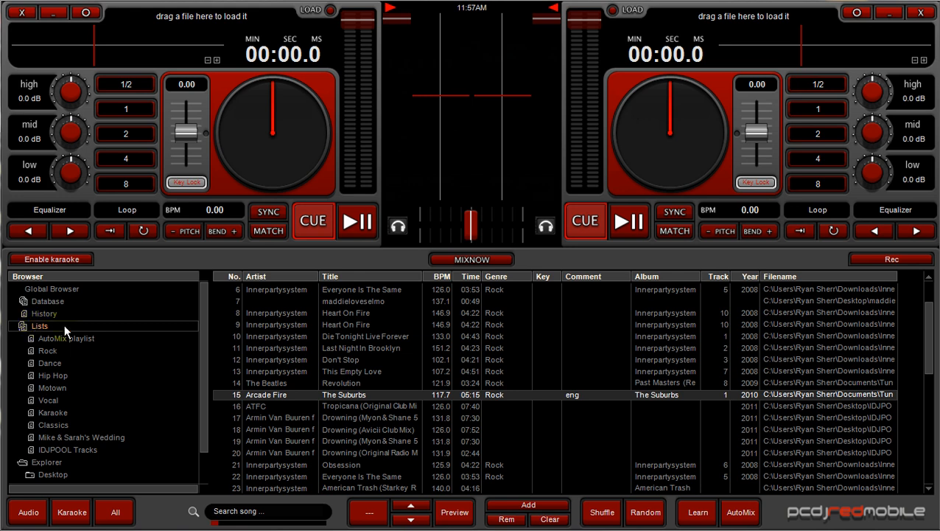
- Create a new playlist from the DEX Intro folder on the Desktop
drag(204, 295, 204, 331)
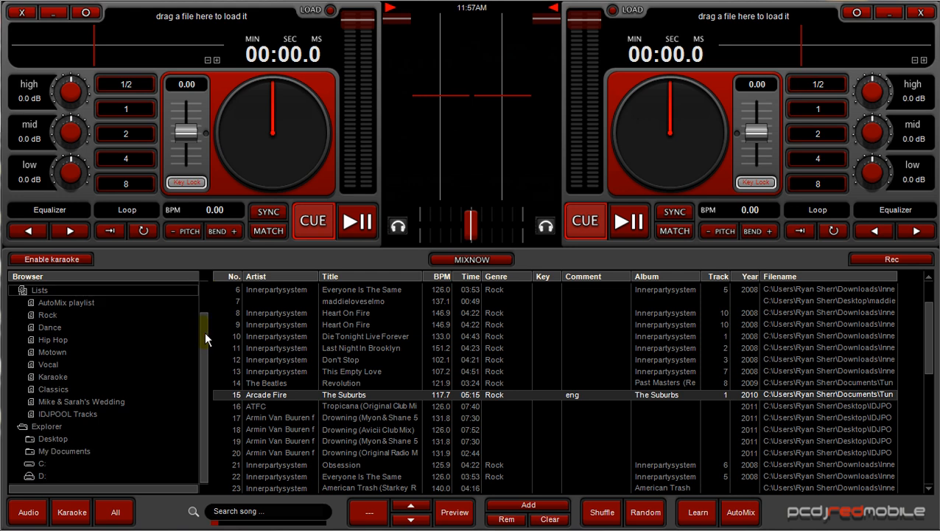
drag(206, 322, 215, 394)
click(27, 427)
click(25, 460)
scroll(202, 365, down, 1)
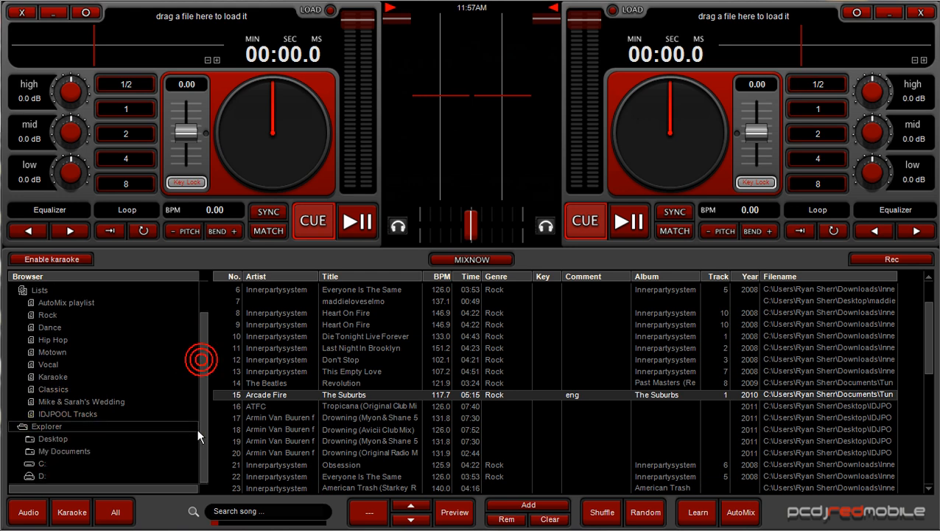
click(29, 440)
drag(199, 356, 204, 394)
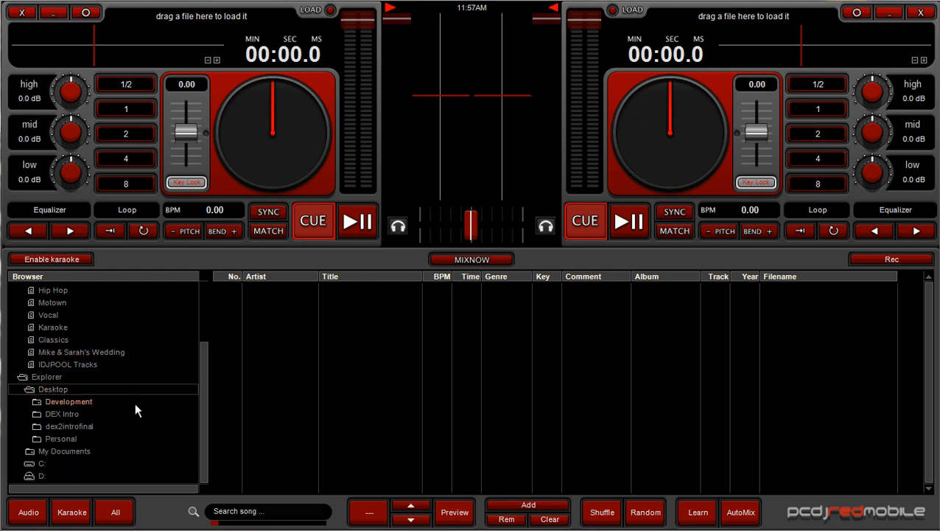
click(63, 414)
right_click(64, 415)
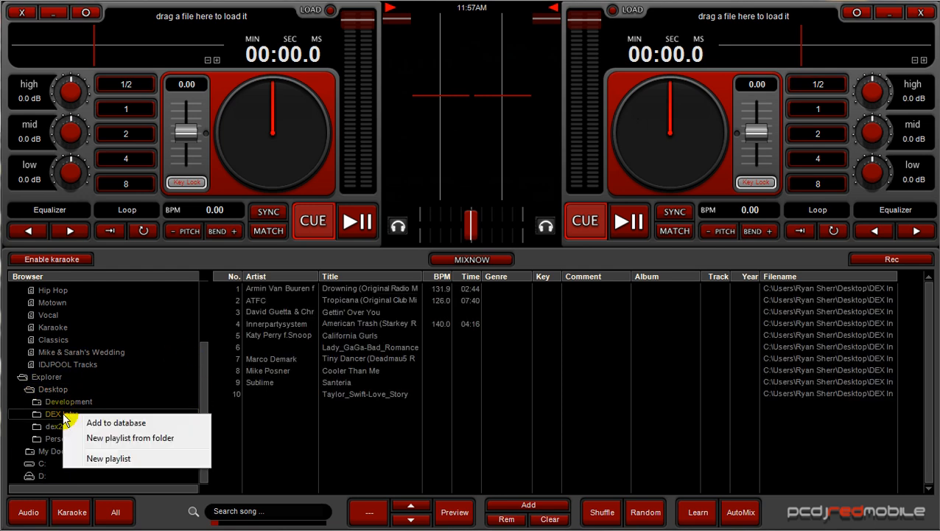
click(109, 439)
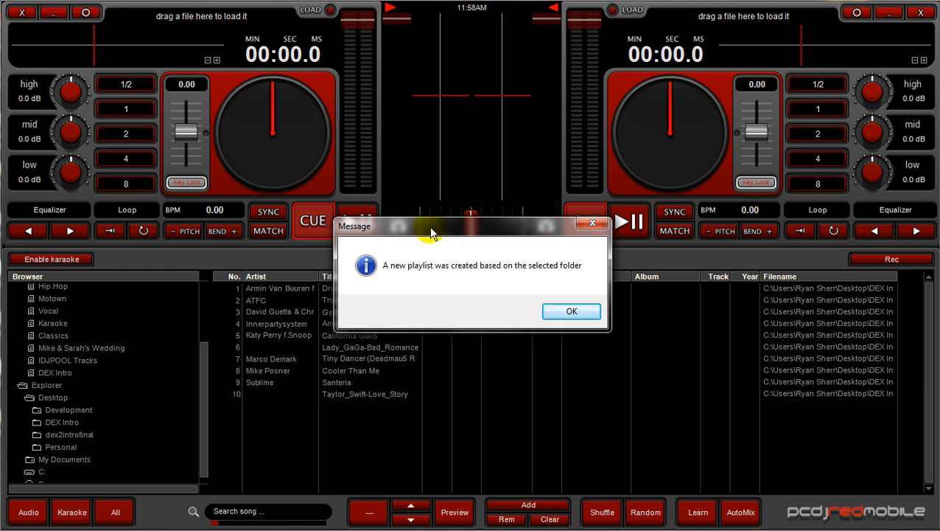
click(566, 311)
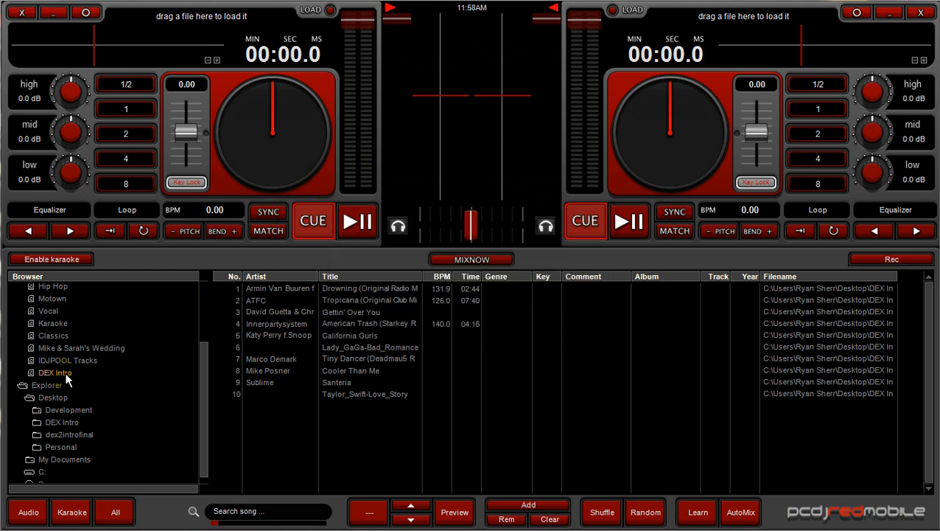
- Open the DEX Intro playlist and view its tracks filtered by audio only, karaoke only, and all
drag(208, 385, 202, 324)
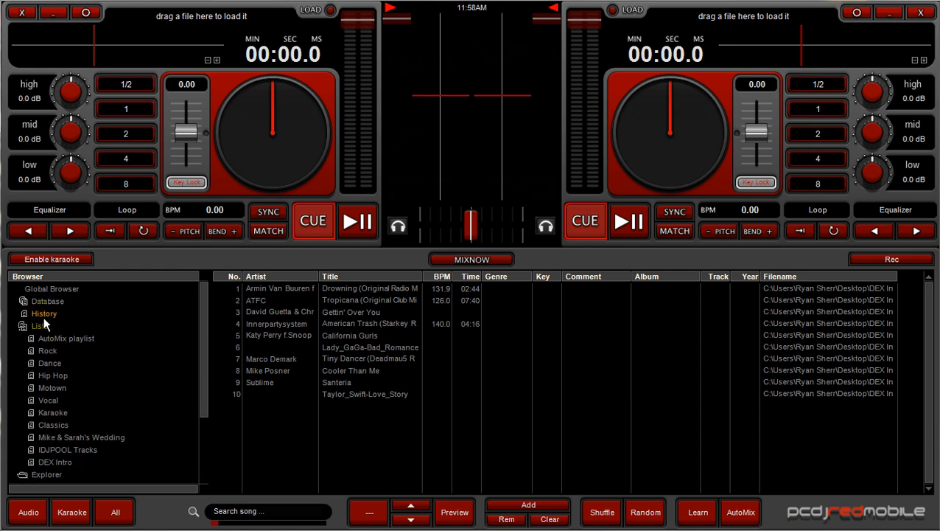
click(46, 461)
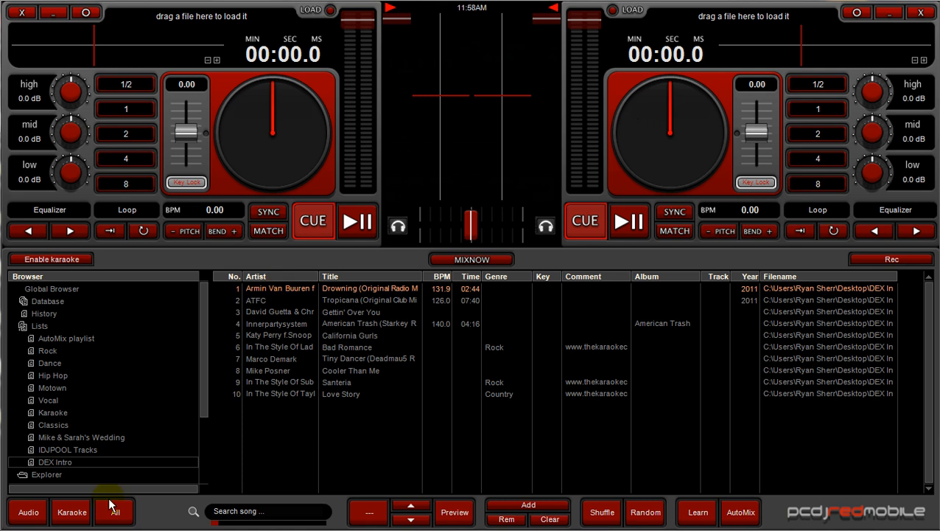
click(30, 514)
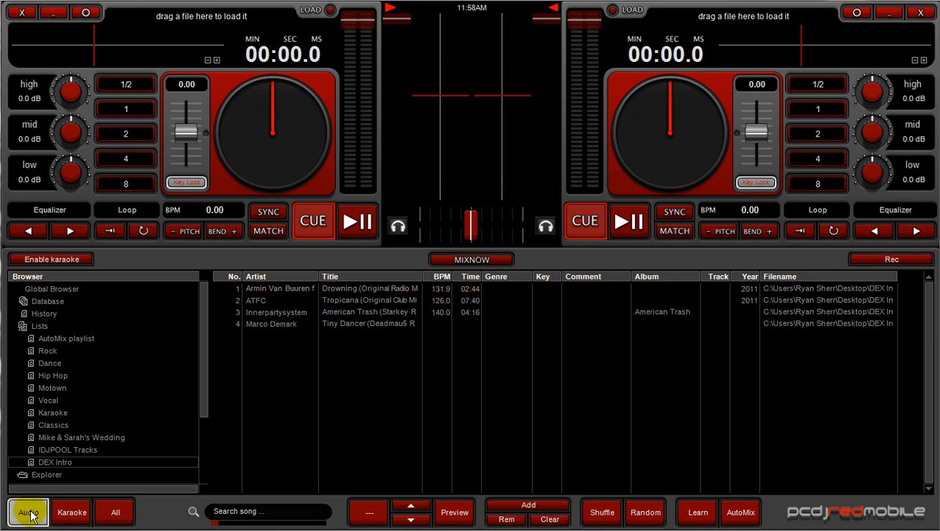
click(68, 516)
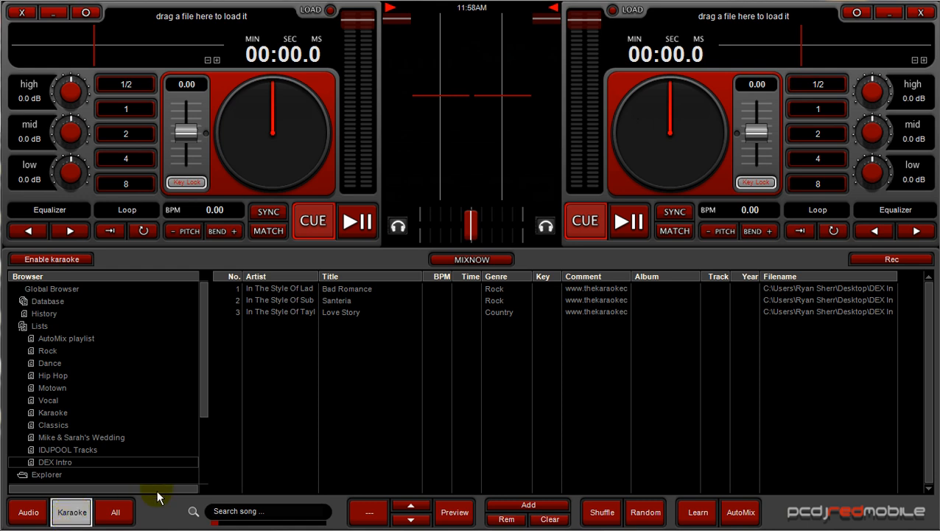
click(118, 514)
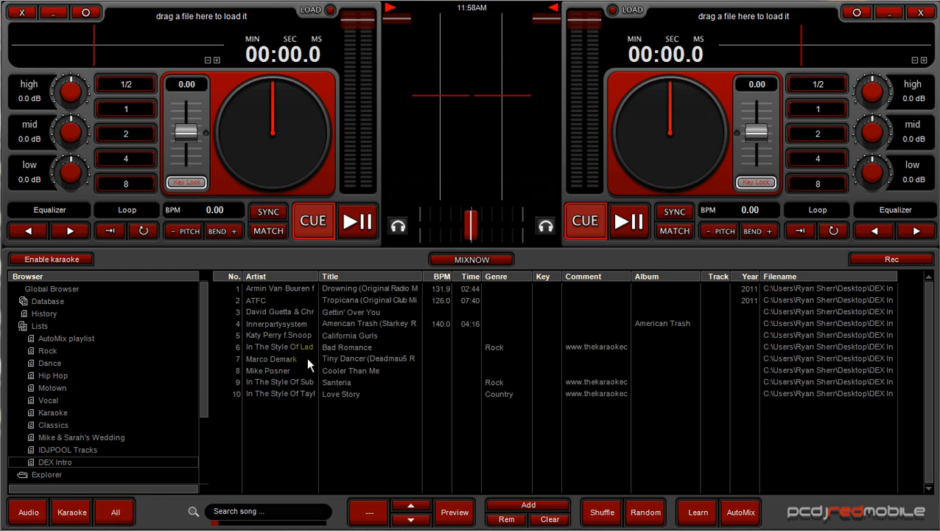
- Move the track "Cooler Than Me" up the DEX Intro playlist to position 5
click(284, 337)
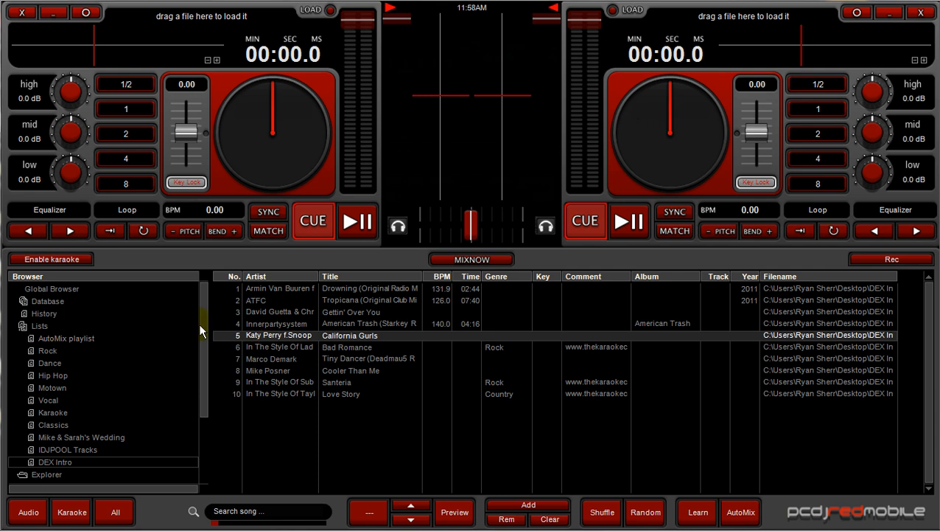
mouse_move(199, 322)
mouse_down()
mouse_move(209, 374)
mouse_move(207, 313)
mouse_up()
click(397, 359)
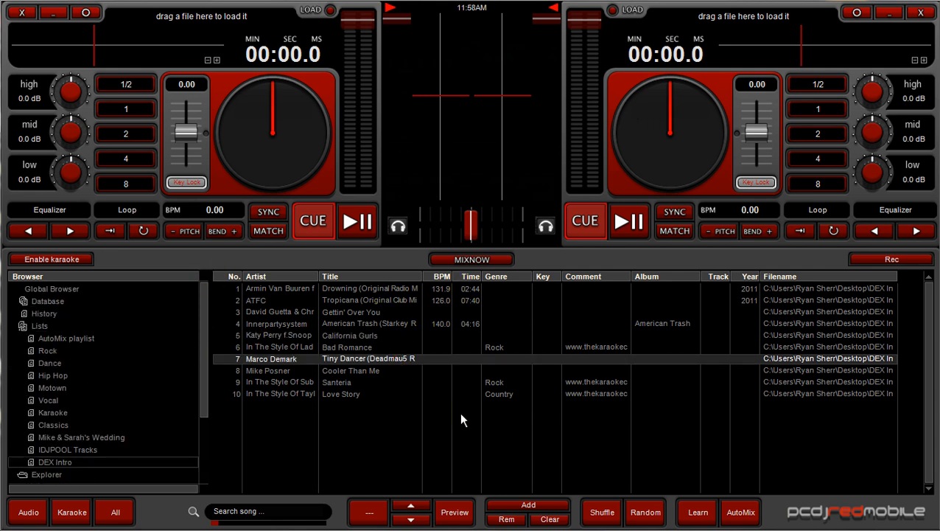
click(322, 394)
click(299, 370)
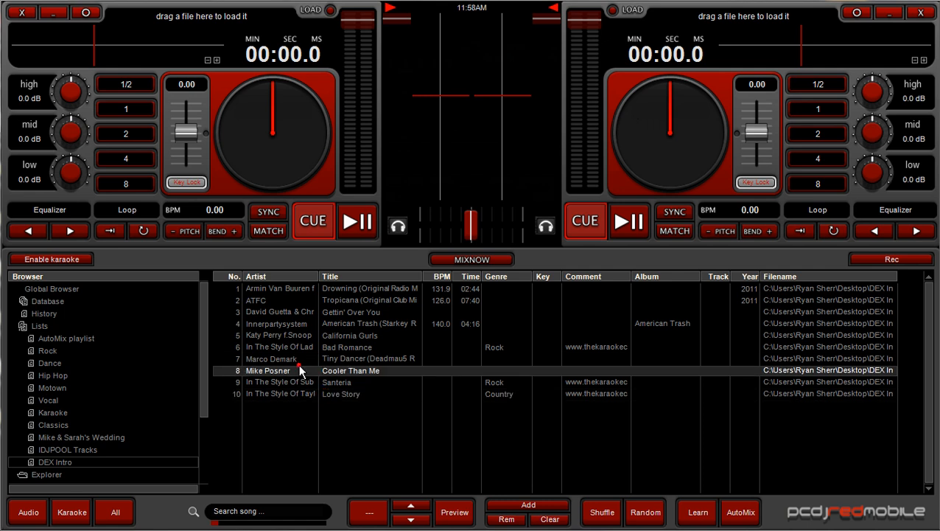
click(413, 508)
click(414, 507)
click(413, 507)
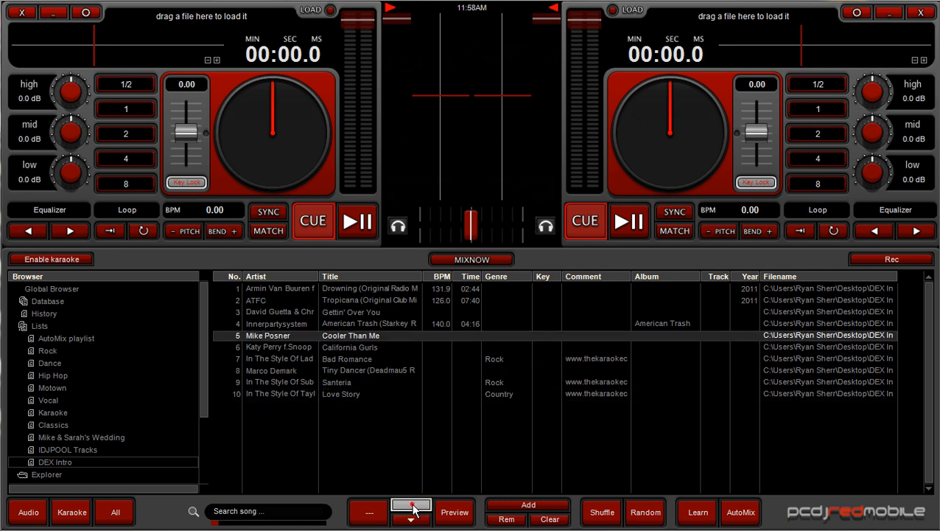
- Shift "Cooler Than Me" up and down within the playlist, leaving it at position 6
click(410, 521)
click(410, 521)
click(414, 506)
click(413, 506)
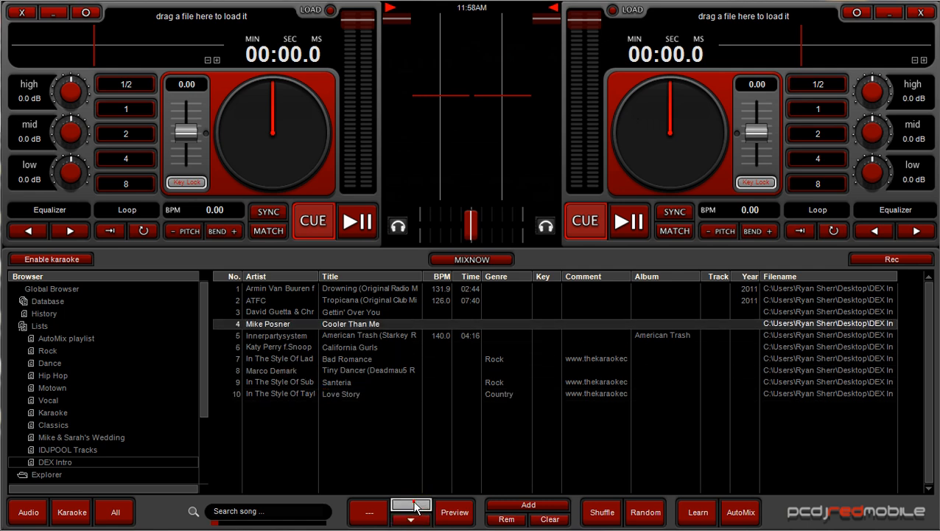
click(415, 506)
click(415, 506)
click(416, 507)
click(410, 520)
click(410, 520)
click(410, 519)
click(410, 520)
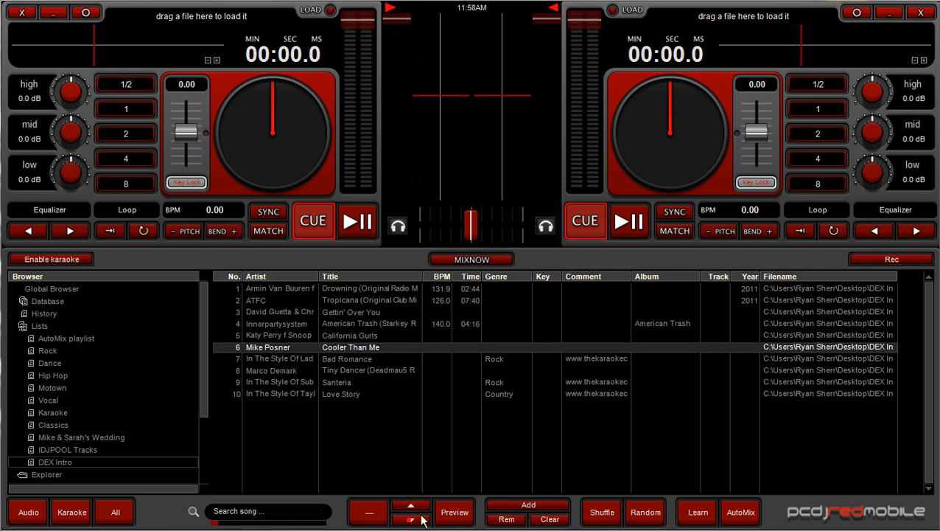
- Remove "Cooler Than Me" from the DEX Intro playlist, and shuffle the remaining tracks four times
click(510, 522)
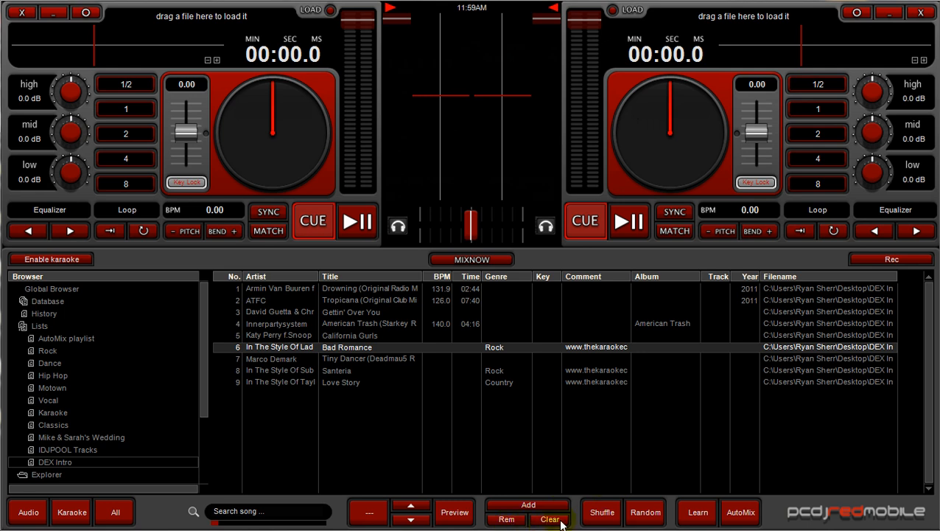
click(603, 513)
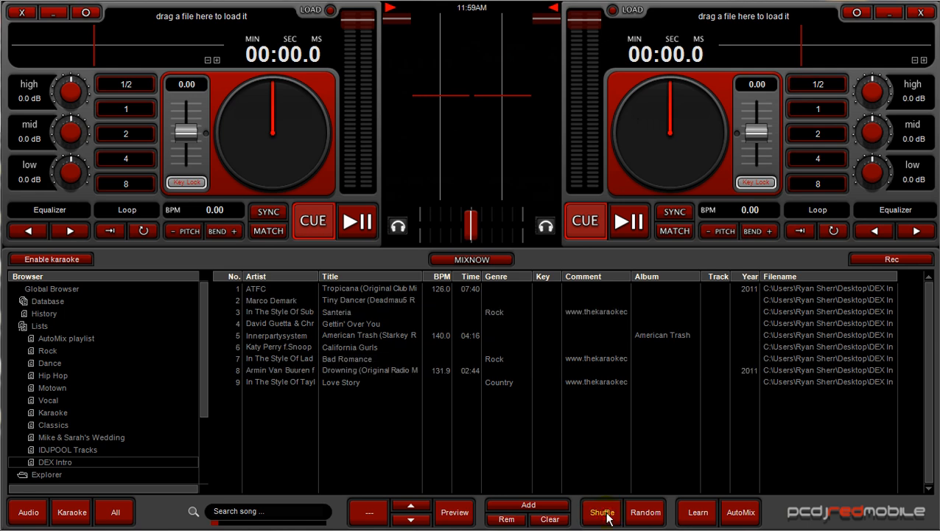
click(603, 512)
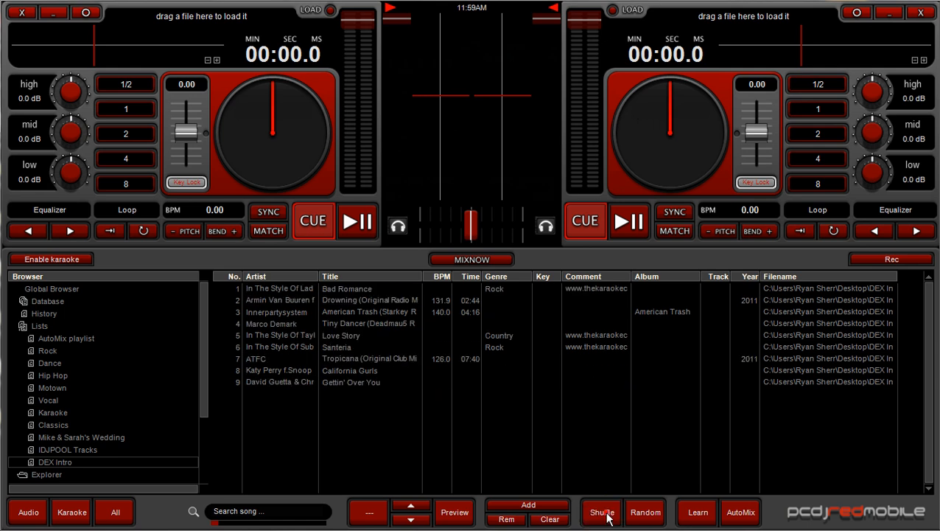
click(603, 512)
click(603, 512)
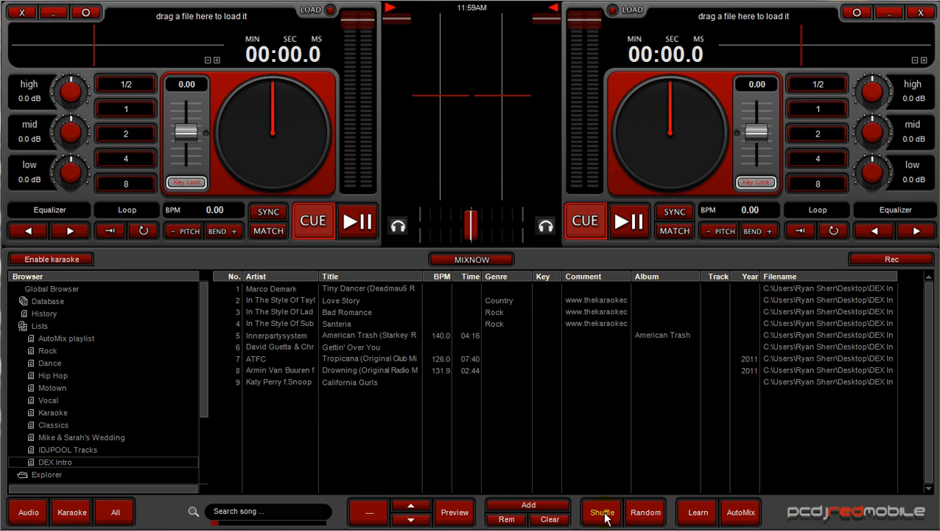
click(355, 337)
click(301, 289)
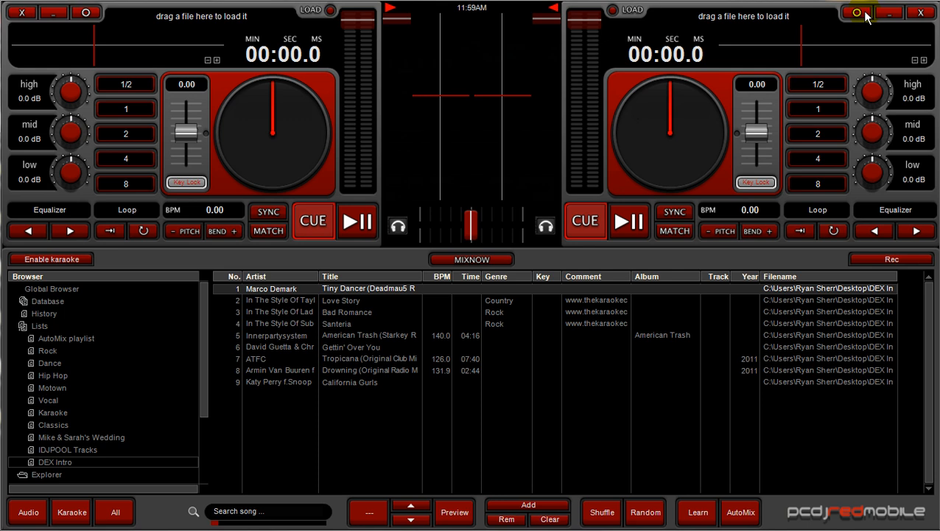
- Open the general preferences and examine the available user interface skin resolutions
click(86, 14)
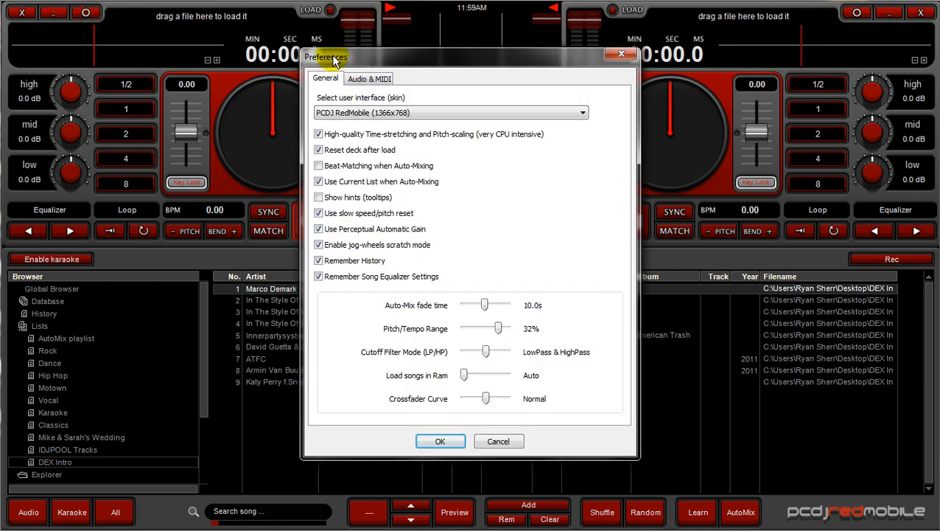
click(324, 80)
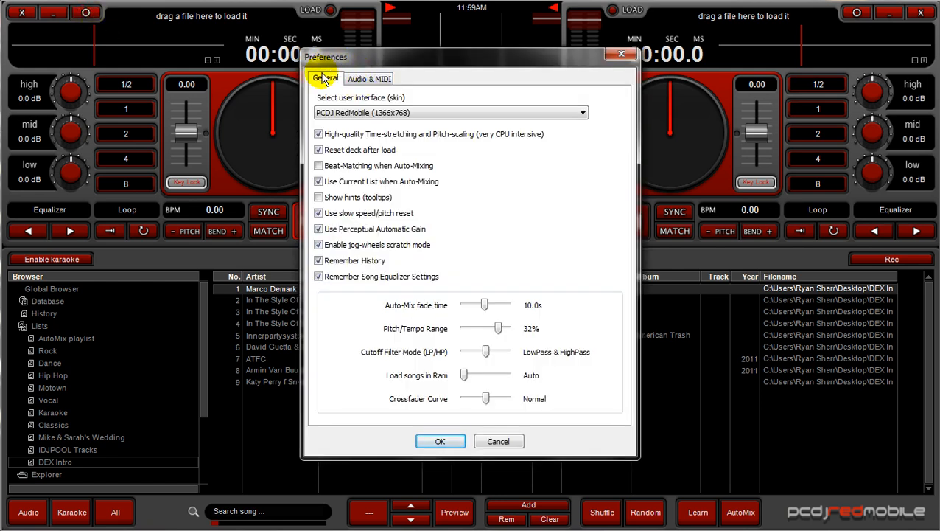
click(333, 112)
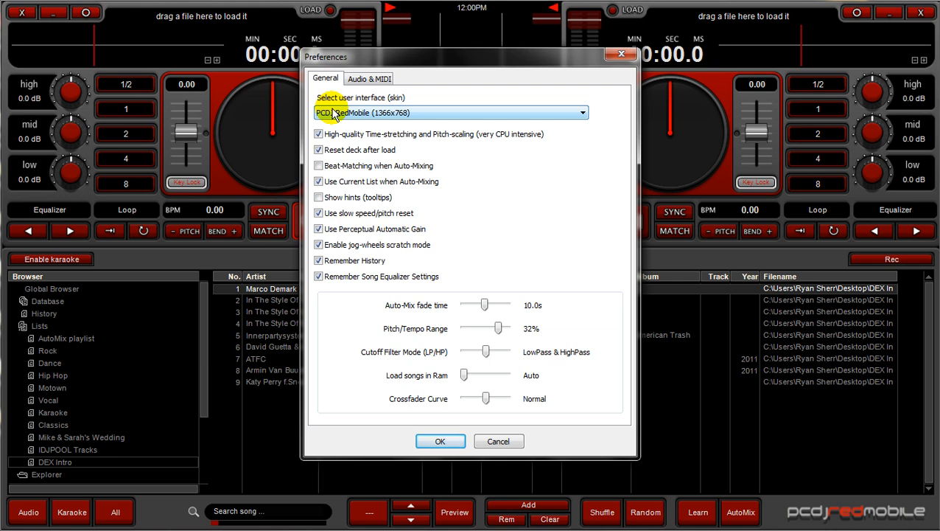
click(333, 112)
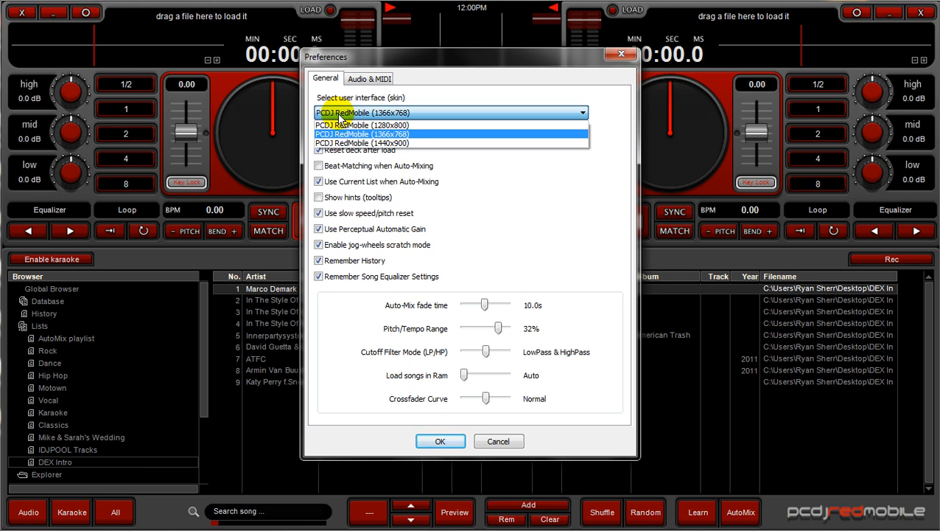
click(339, 115)
click(339, 115)
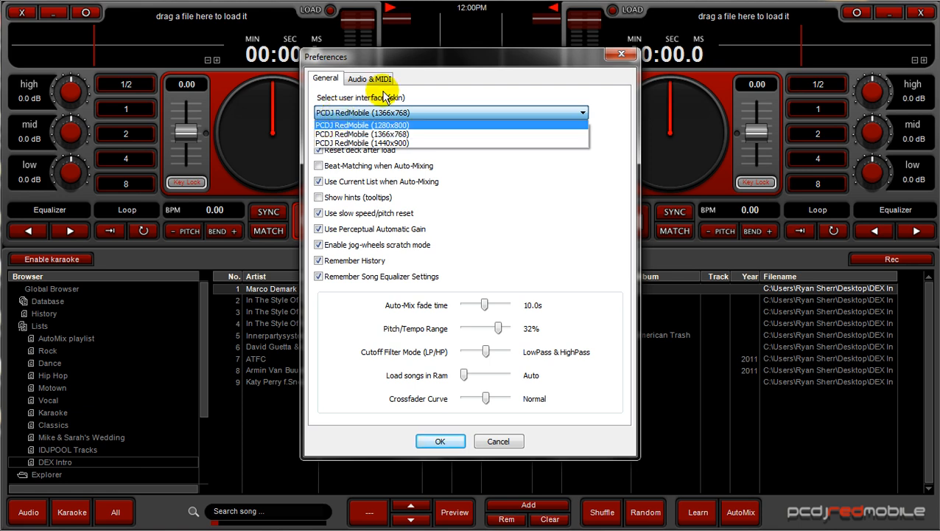
- Keep the current skin and set the Auto-Mix fade time to 9.4 s
click(374, 98)
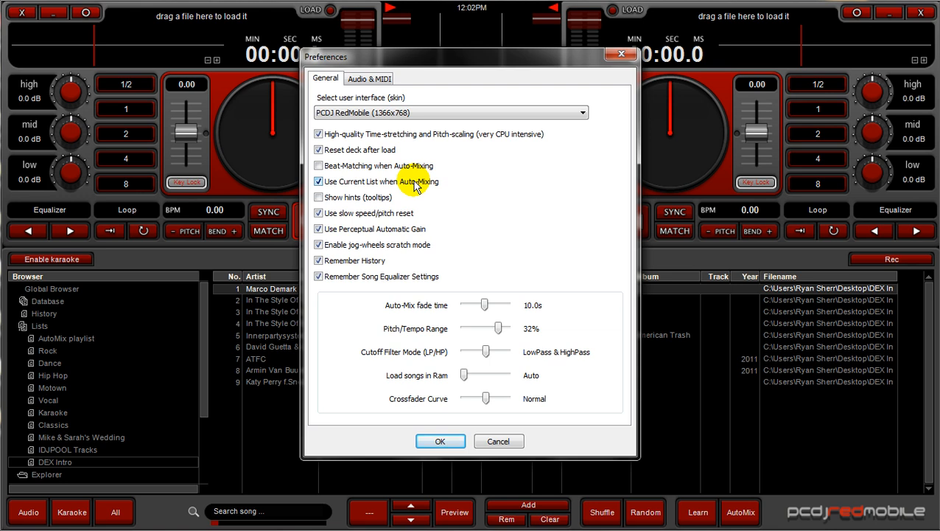
click(318, 197)
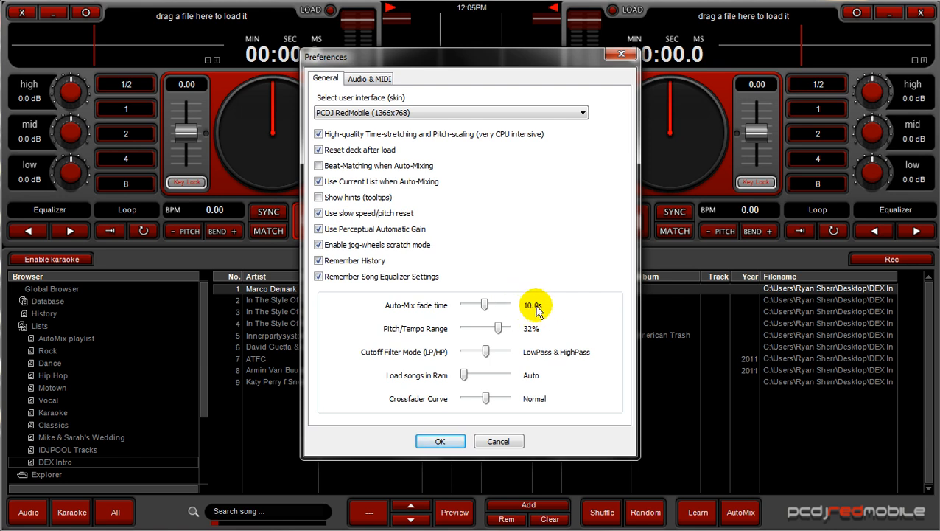
mouse_move(485, 303)
mouse_down()
mouse_move(466, 300)
mouse_move(495, 305)
mouse_move(484, 304)
mouse_up()
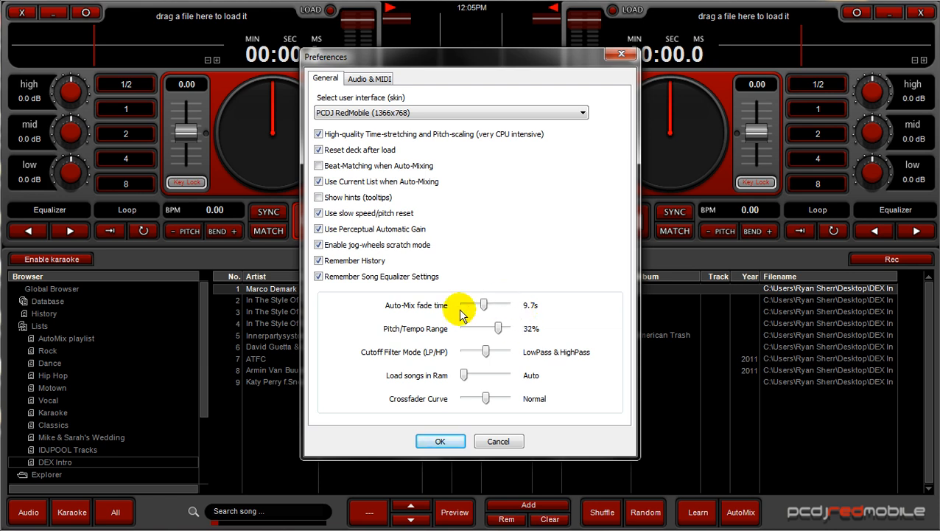
drag(482, 305, 487, 305)
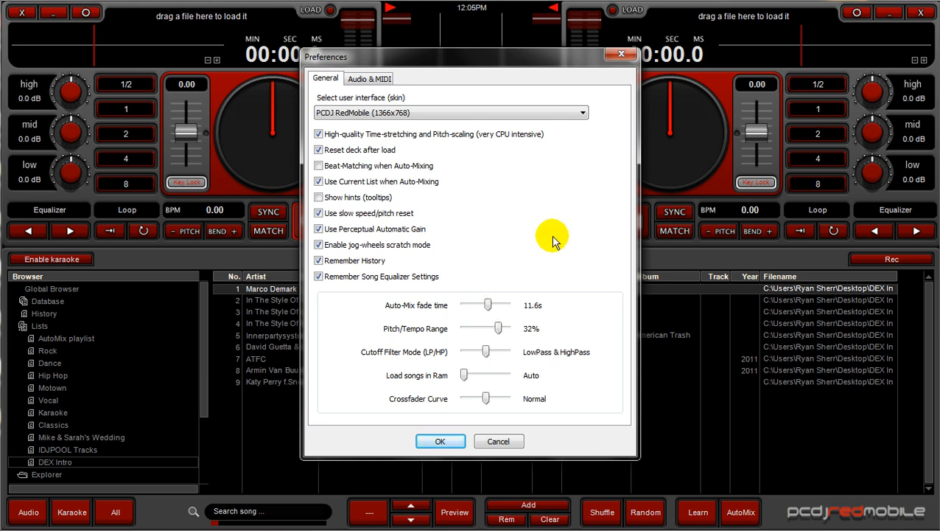
drag(488, 304, 483, 305)
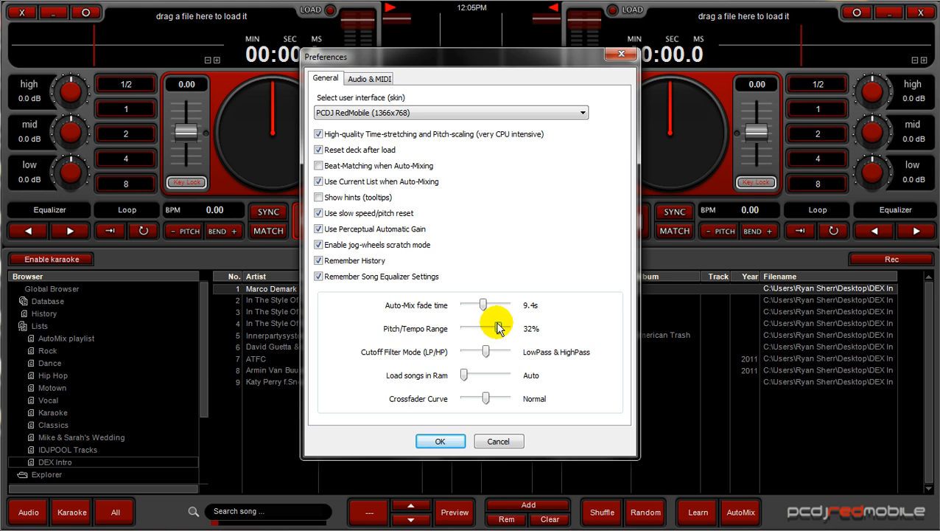
- Try several pitch/tempo ranges, ending with the range set to 24%
mouse_move(499, 327)
mouse_down()
mouse_move(536, 333)
mouse_move(461, 324)
mouse_move(485, 333)
mouse_up()
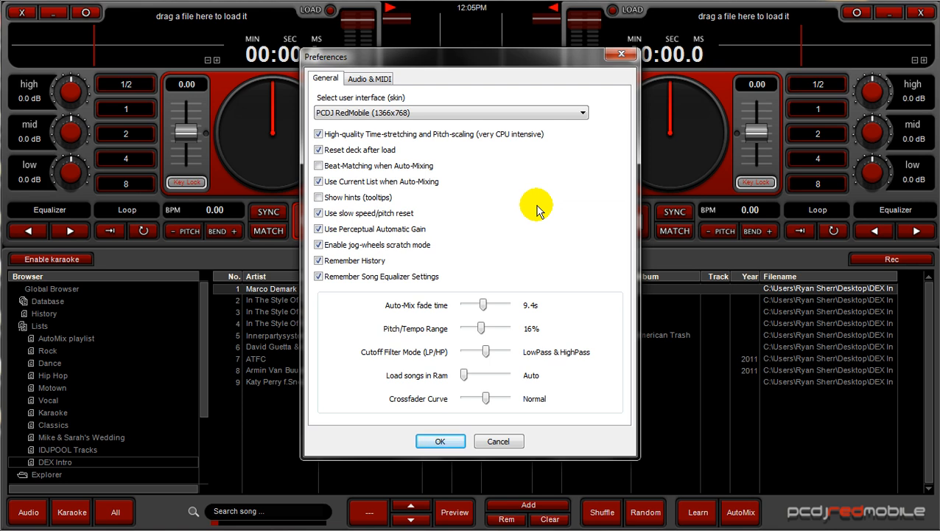
drag(482, 330, 457, 333)
drag(466, 329, 492, 331)
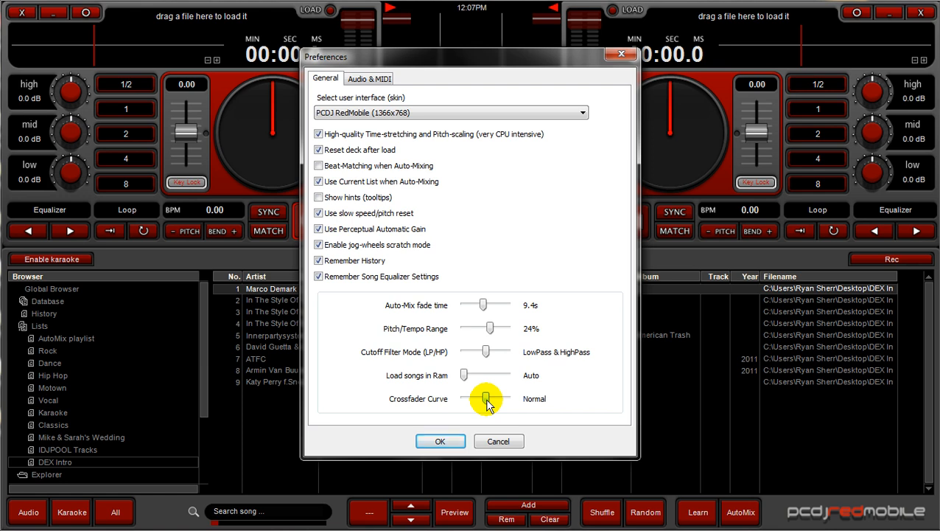
- Open the audio and MIDI preferences and examine the list of MIDI In devices
click(375, 79)
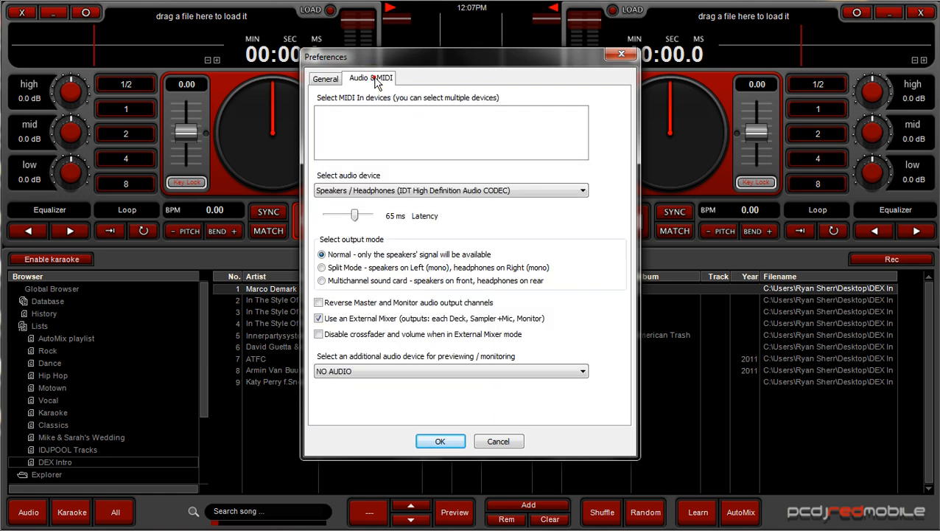
click(331, 81)
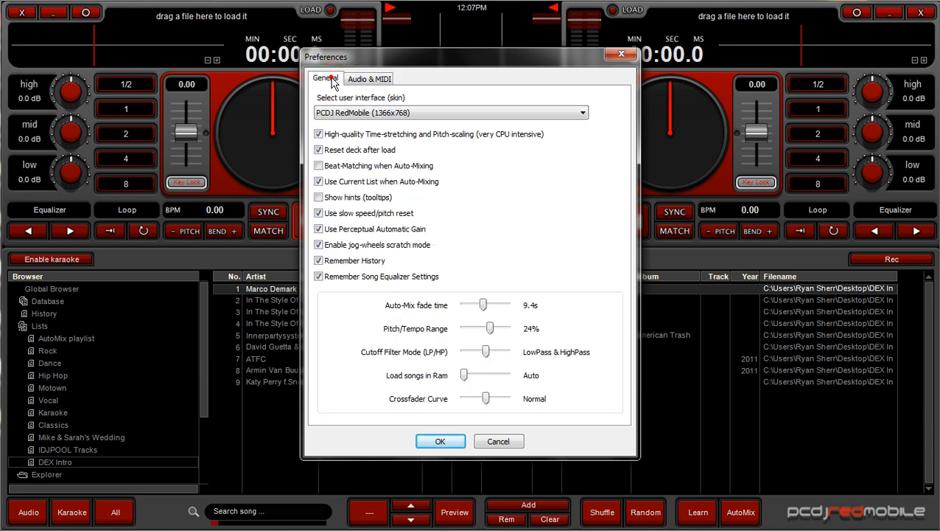
click(369, 81)
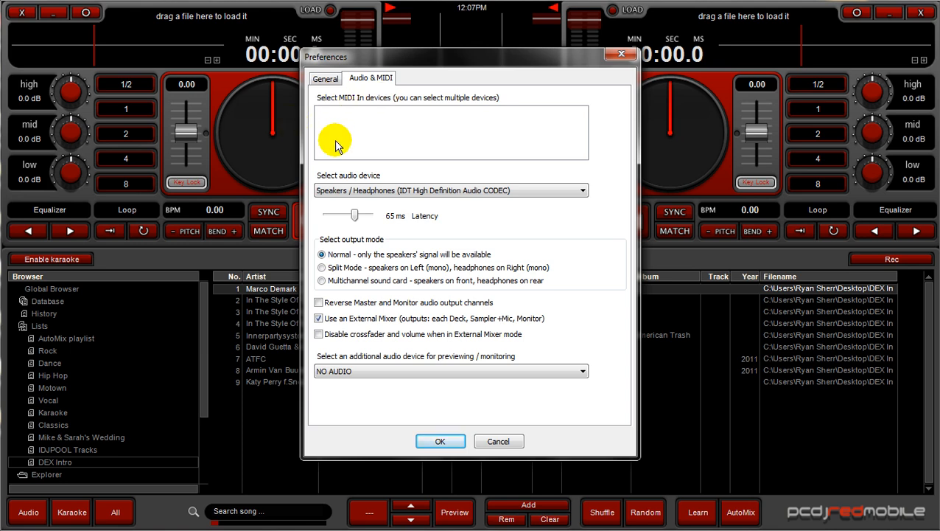
click(342, 112)
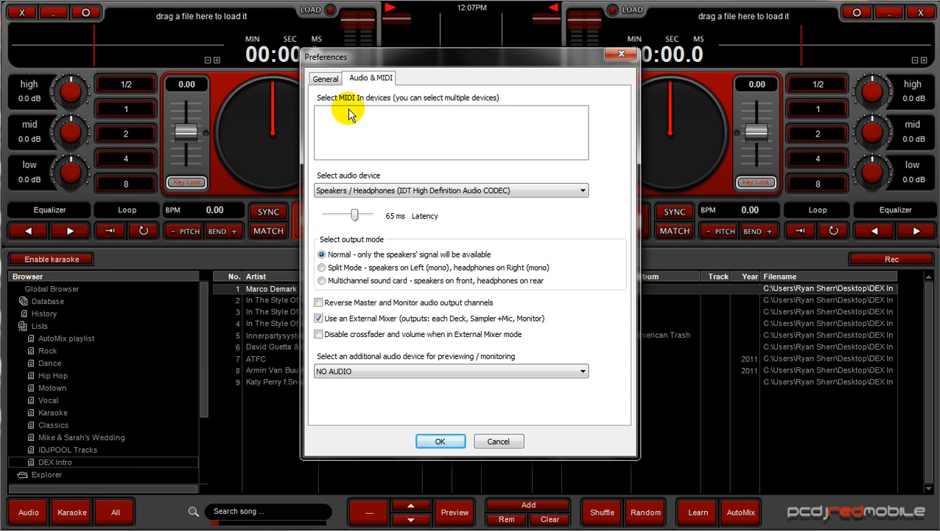
click(349, 114)
click(356, 119)
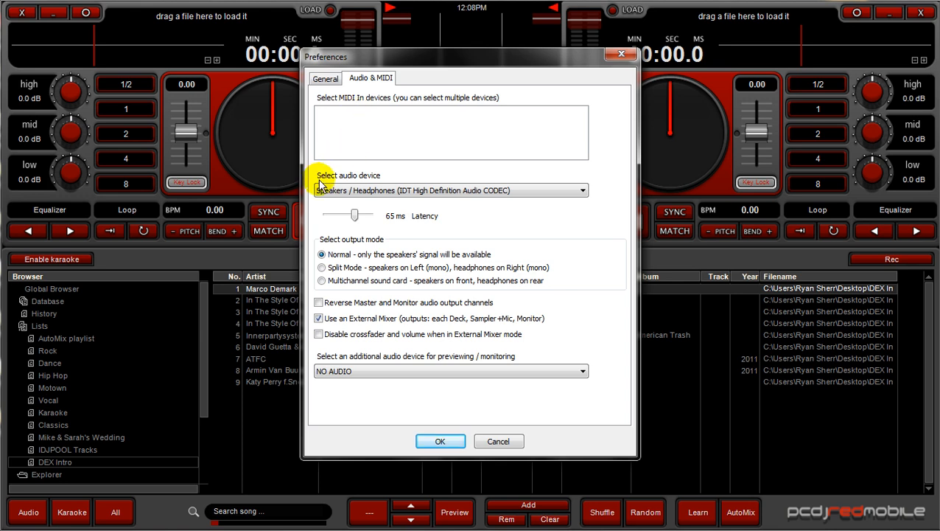
- Choose the GIGAPort AG ASIO driver as the audio device and set its latency to 19 ms
click(373, 193)
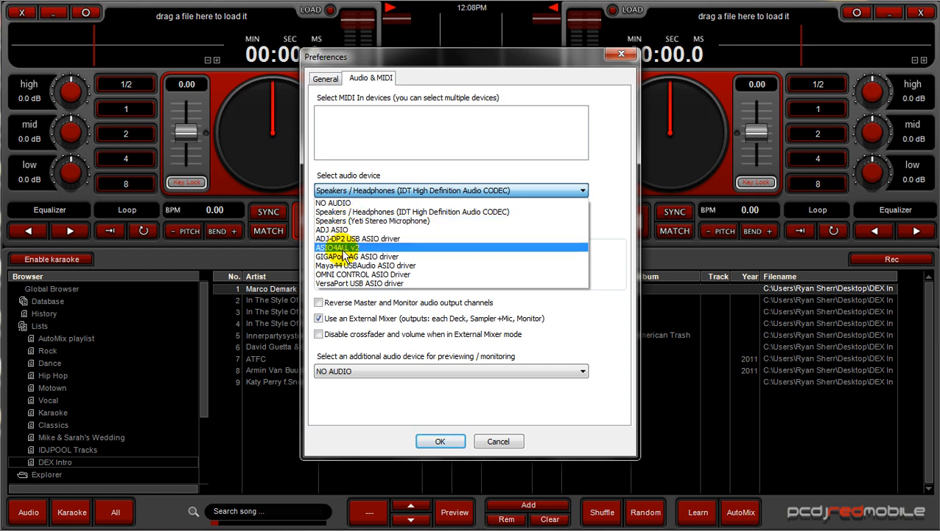
click(338, 257)
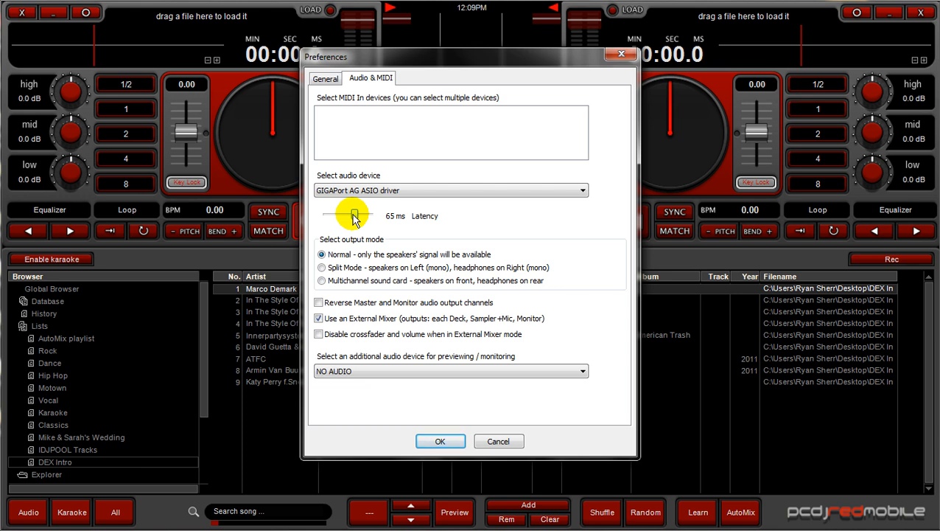
mouse_move(355, 217)
mouse_down()
mouse_move(327, 218)
mouse_move(384, 213)
mouse_move(349, 218)
mouse_up()
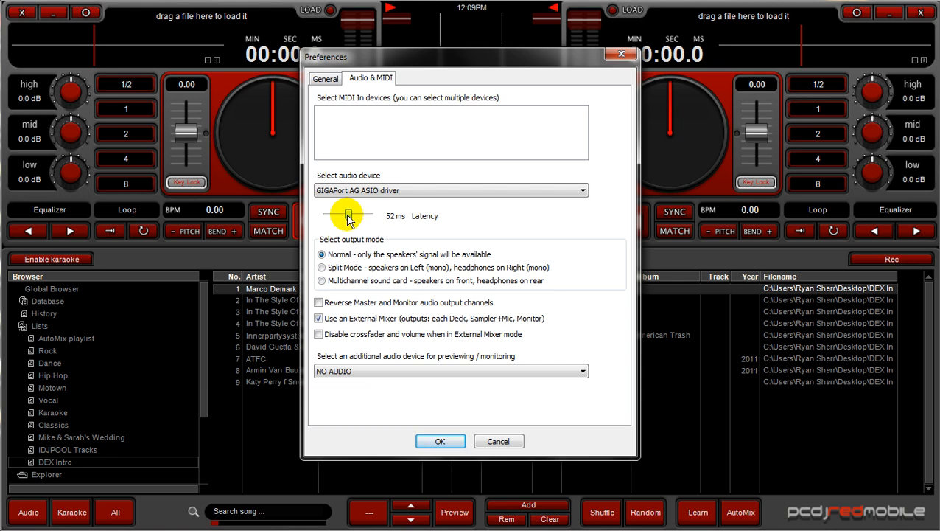
drag(348, 219, 331, 215)
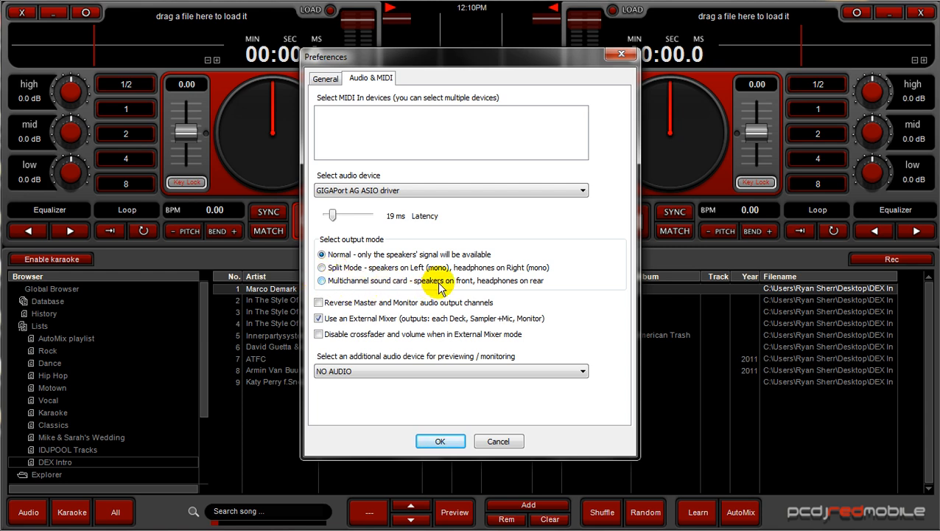
- Set the output mode to Multichannel sound card, keep the external mixer enabled, and disable crossfader and volume in External Mixer mode
click(321, 281)
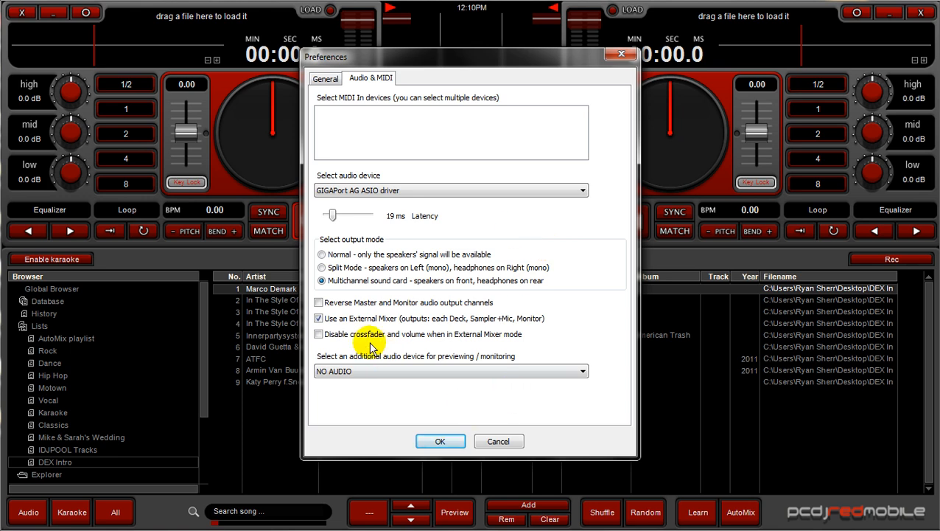
click(319, 318)
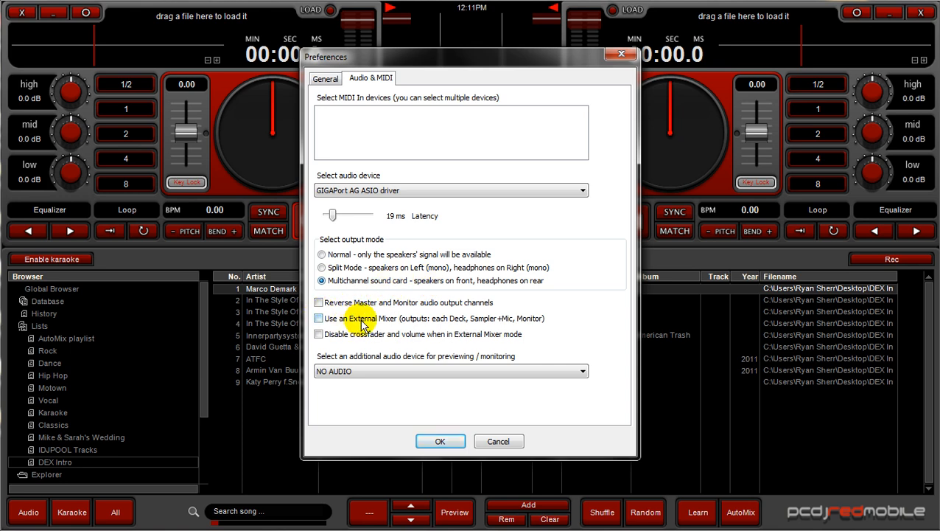
click(319, 318)
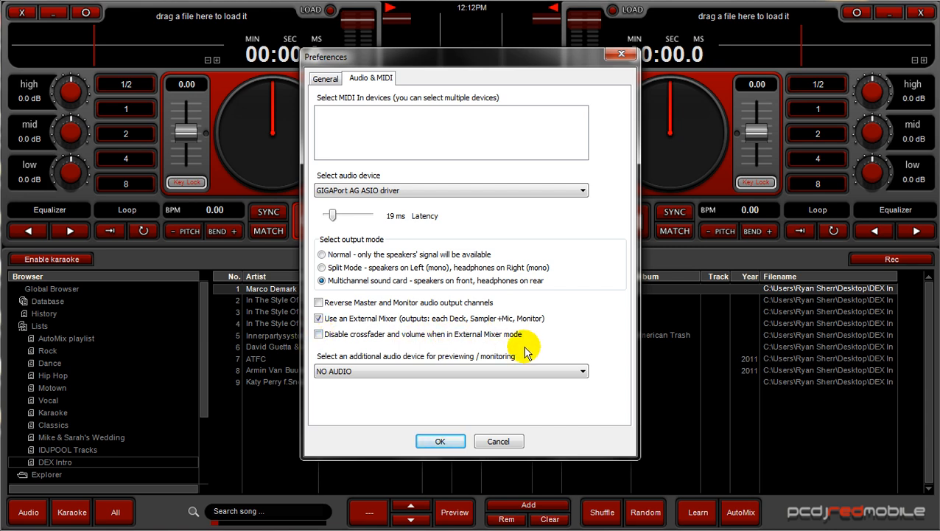
click(319, 335)
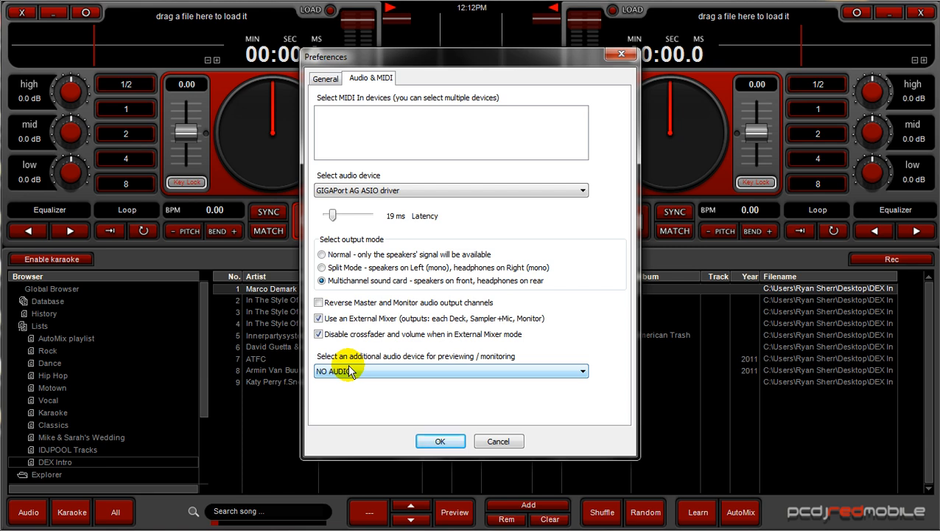
click(394, 372)
click(394, 371)
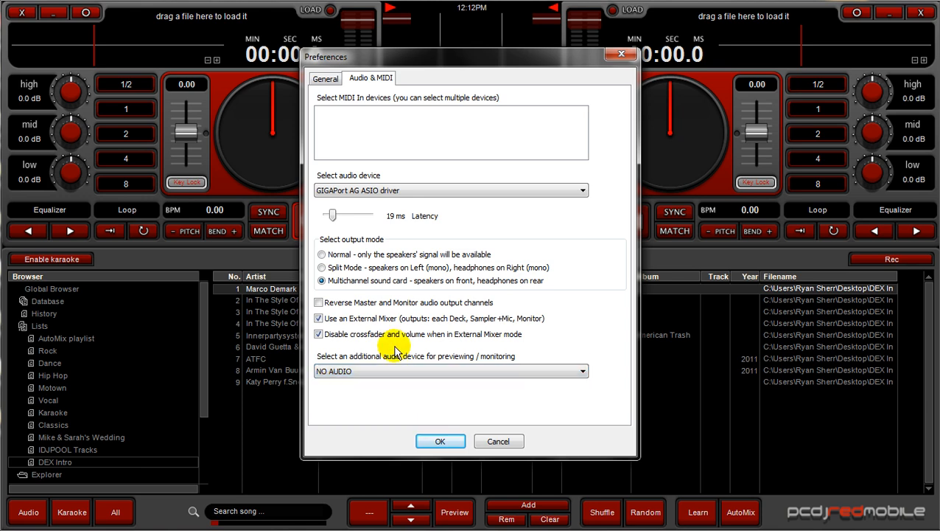
- Set the audio device back to Speakers / Headphones (IDT High Definition Audio CODEC) and apply the preferences
click(426, 190)
click(387, 212)
click(441, 442)
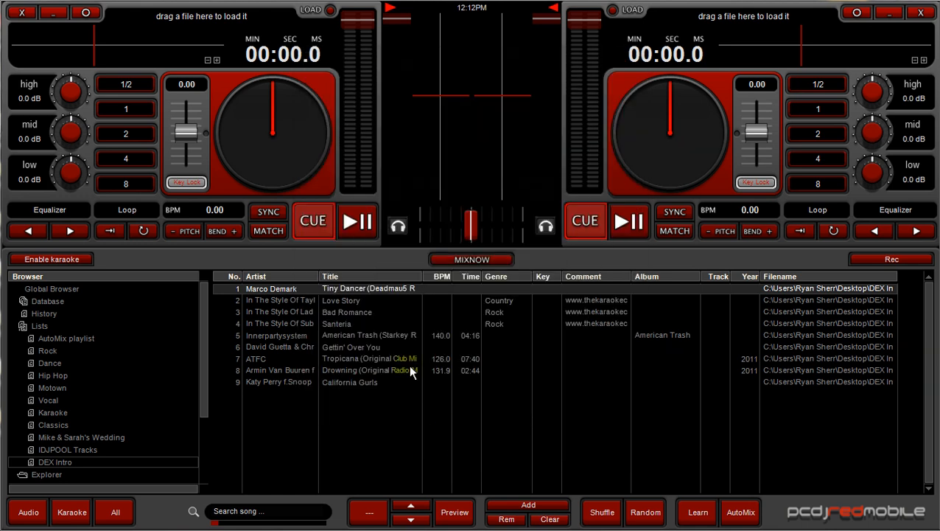
- View the tag info of the track "Bad Romance" in the DEX Intro playlist and close it without updating
right_click(272, 311)
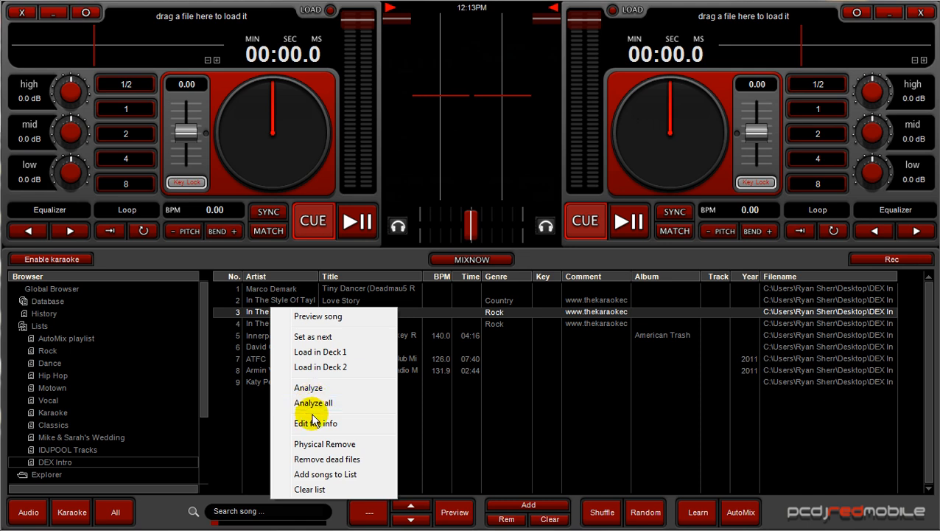
click(314, 423)
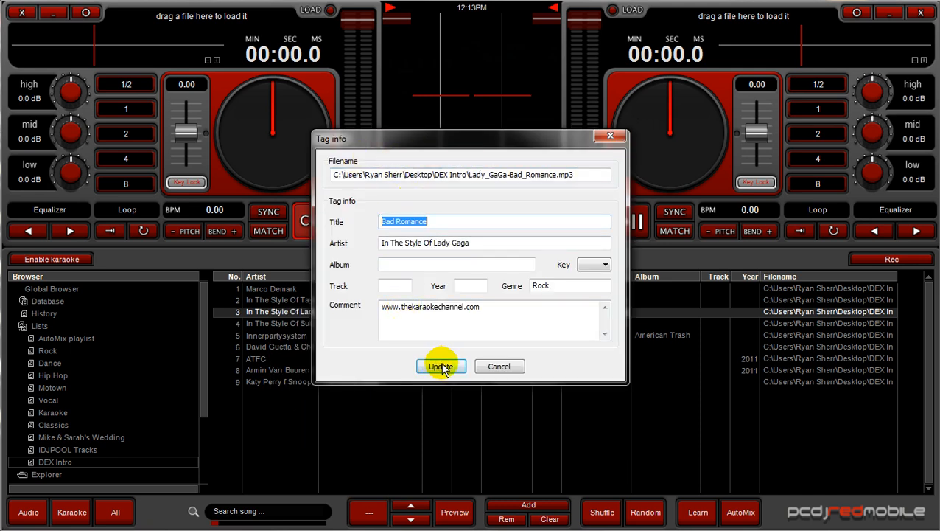
click(496, 366)
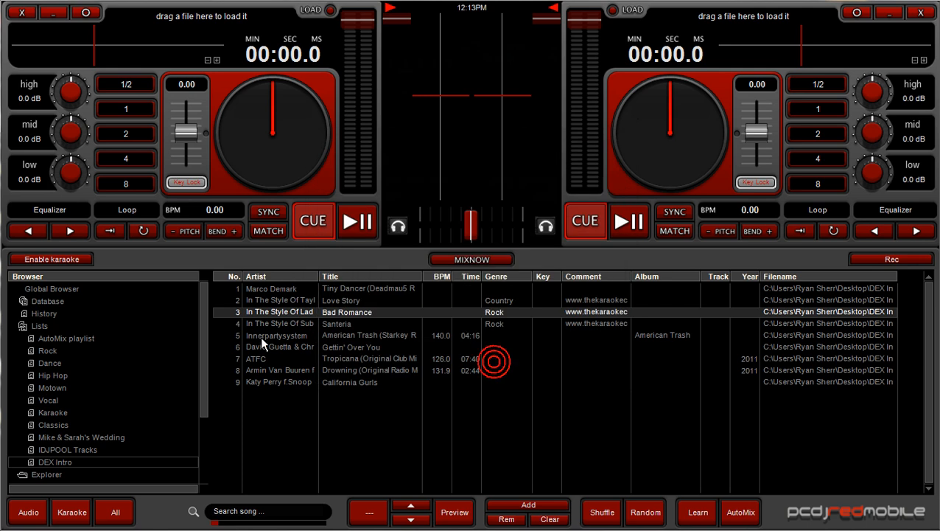
- Analyze the track "Gettin' Over You" in the DEX Intro playlist
click(265, 333)
click(278, 323)
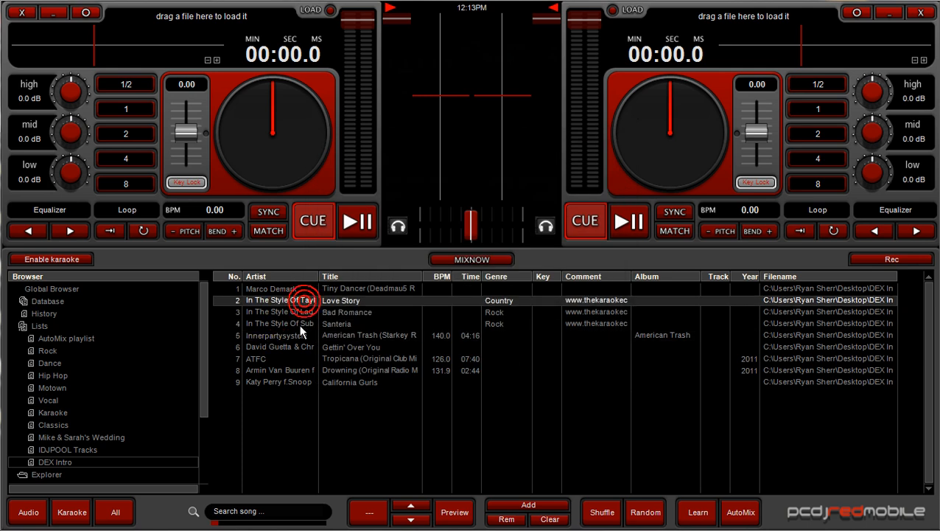
click(287, 335)
click(286, 325)
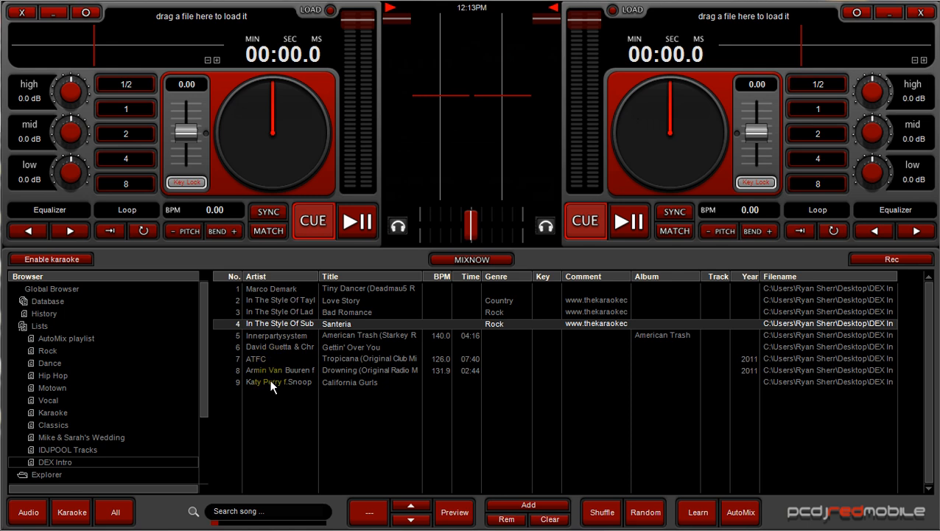
right_click(262, 344)
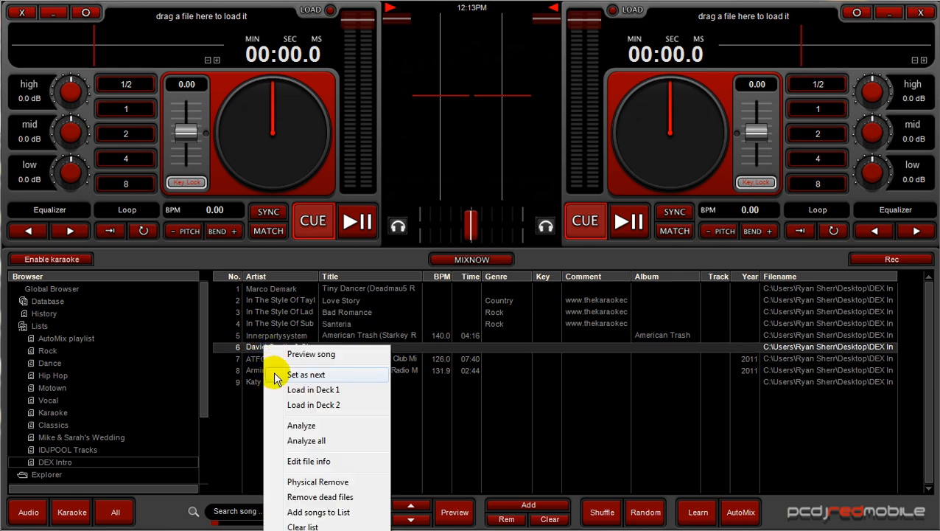
click(302, 426)
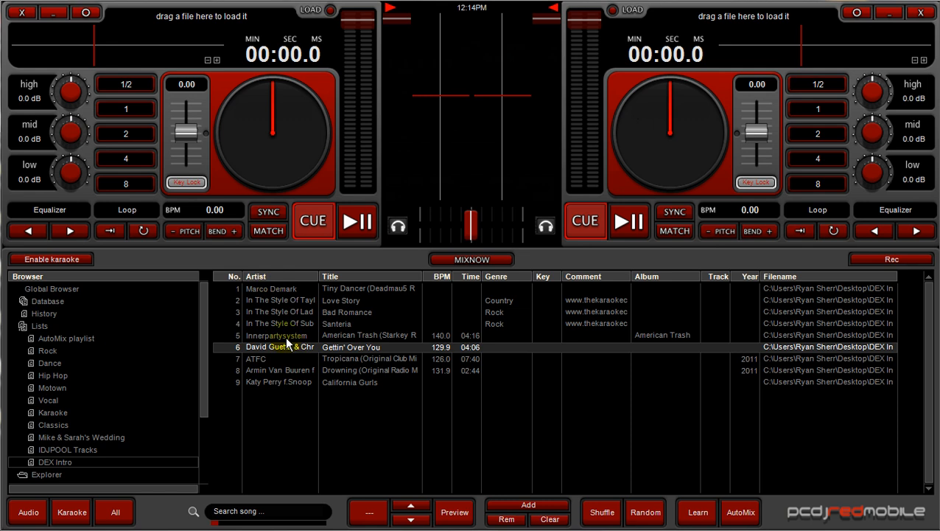
- Load Innerpartysystem's "American Trash" onto deck 1 and try different zoom levels on its horizontal waveform
drag(273, 349, 135, 35)
drag(304, 336, 114, 28)
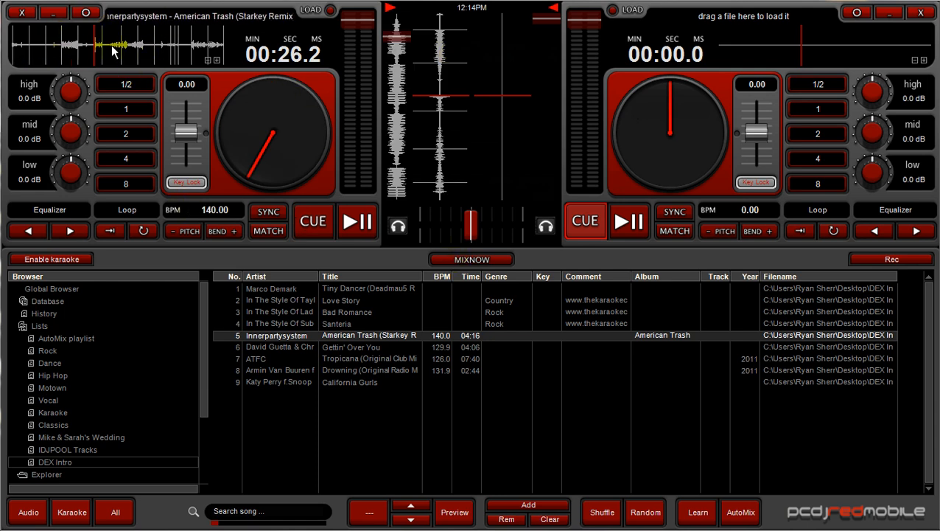
click(216, 60)
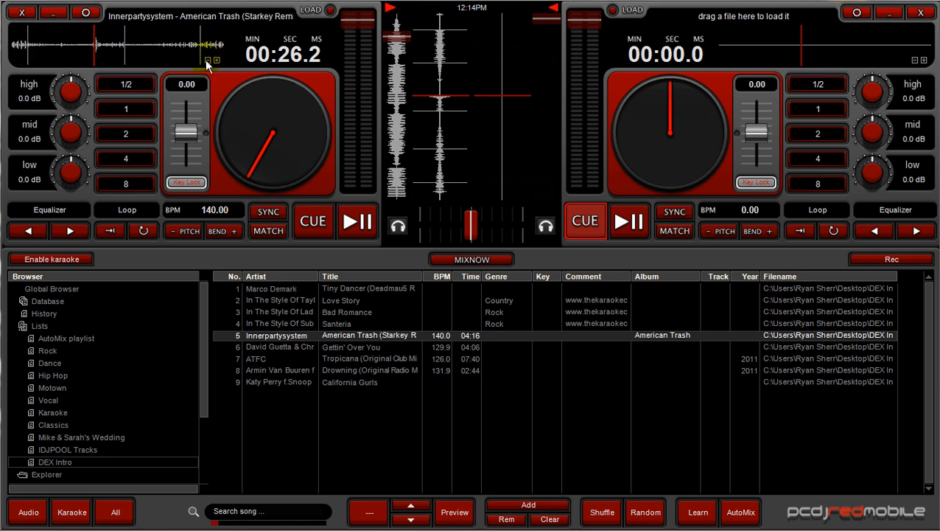
click(209, 60)
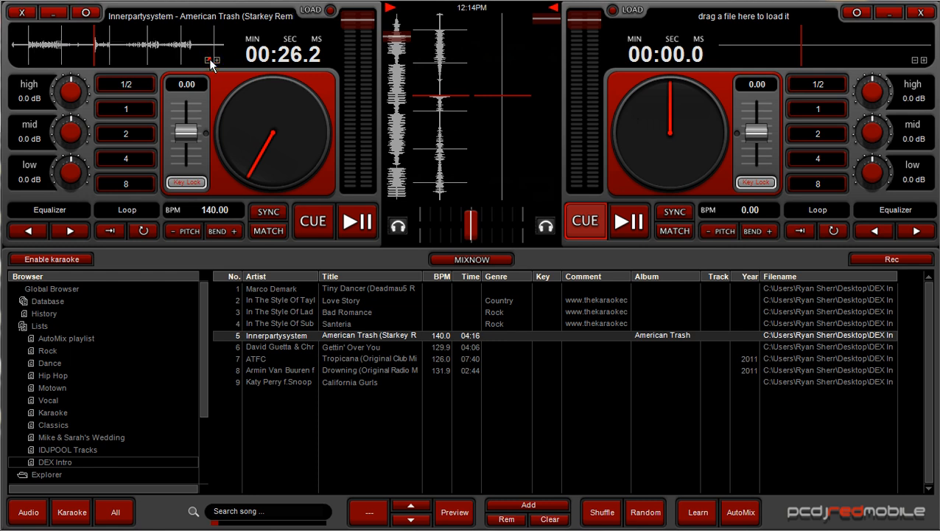
click(208, 60)
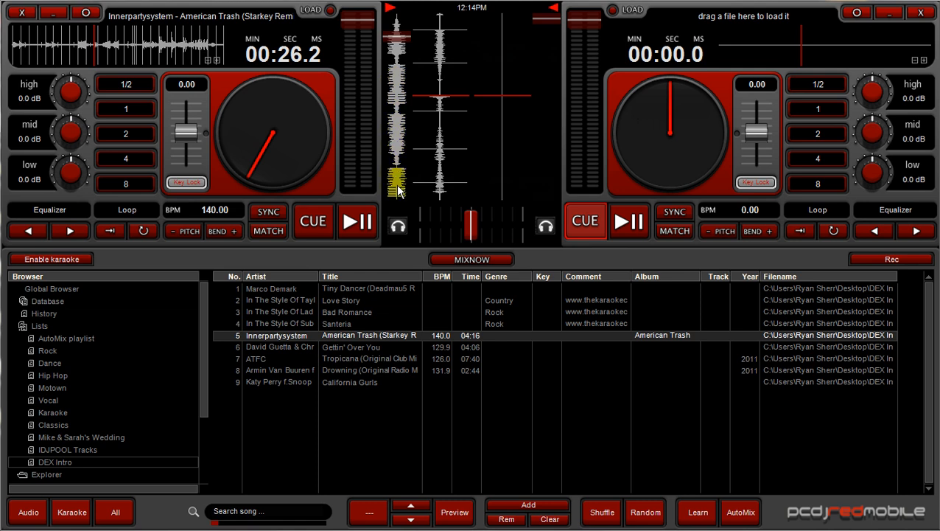
- Return "American Trash" on deck 1 to its beginning and play it
mouse_move(398, 37)
mouse_down()
mouse_move(400, 133)
mouse_move(398, 19)
mouse_up()
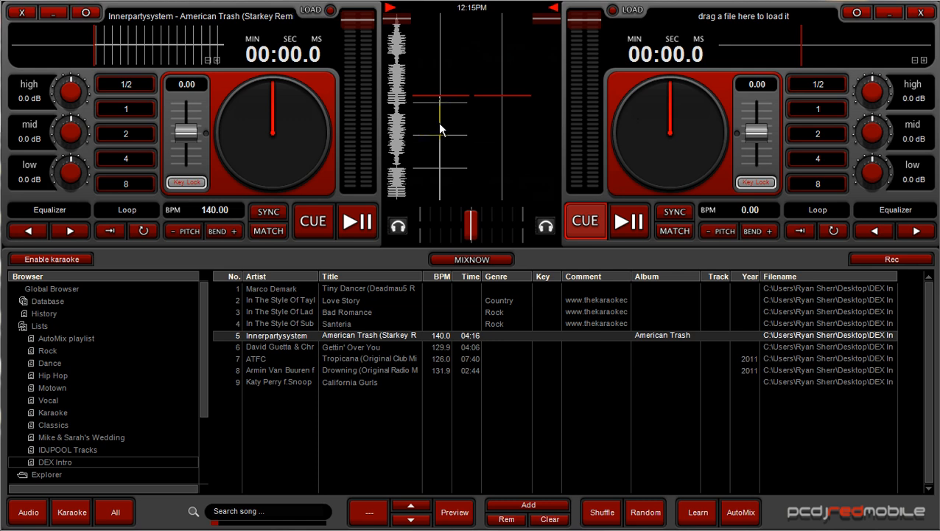
mouse_move(352, 27)
mouse_down()
mouse_move(364, 188)
mouse_move(354, 27)
mouse_up()
drag(264, 111, 272, 135)
click(353, 216)
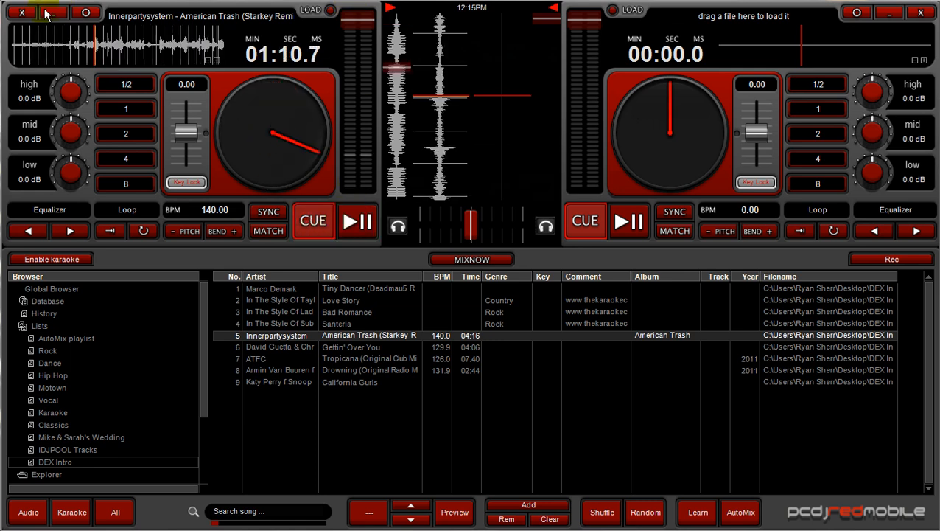
- Raise the latency of the Speakers / Headphones device in the Audio & MIDI preferences and save the preferences
click(85, 12)
click(361, 77)
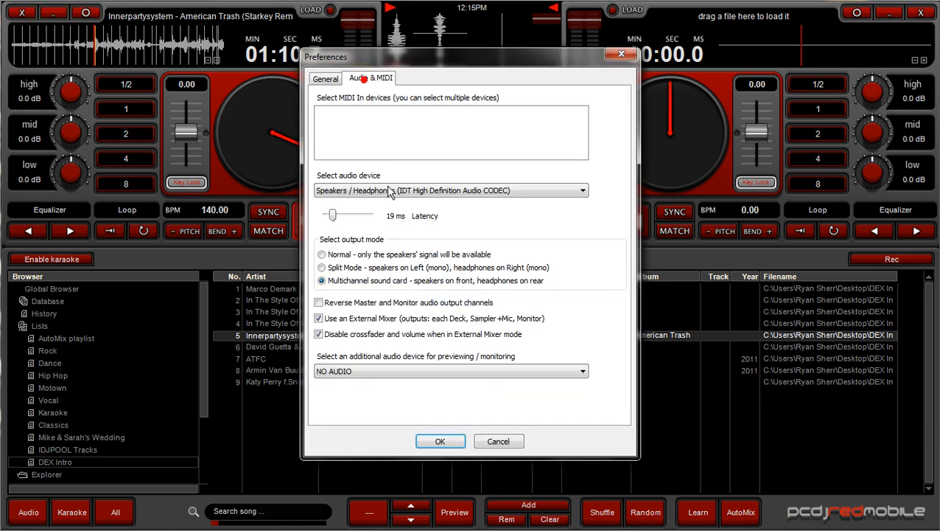
drag(333, 215, 357, 213)
click(440, 436)
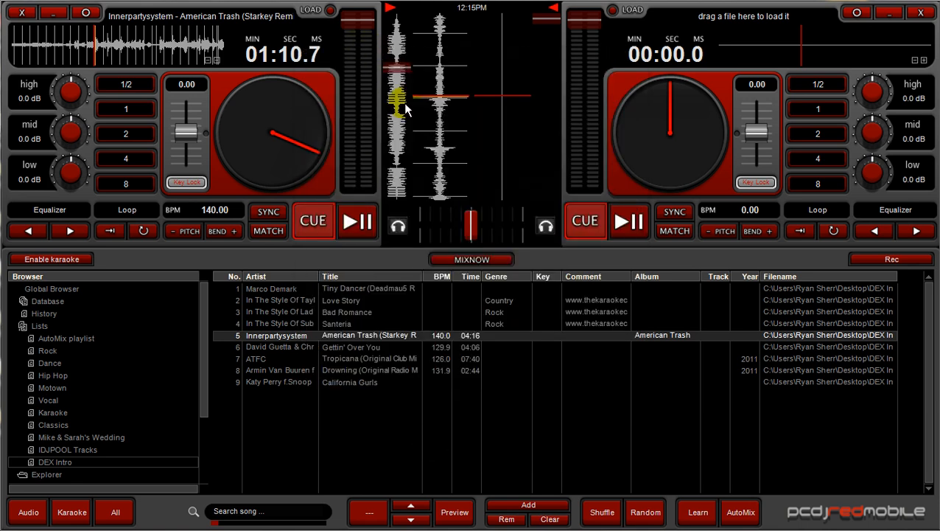
- Play the track on deck 1, scratch it with the platter and return it to its cue point
click(344, 231)
drag(255, 101, 253, 140)
click(314, 215)
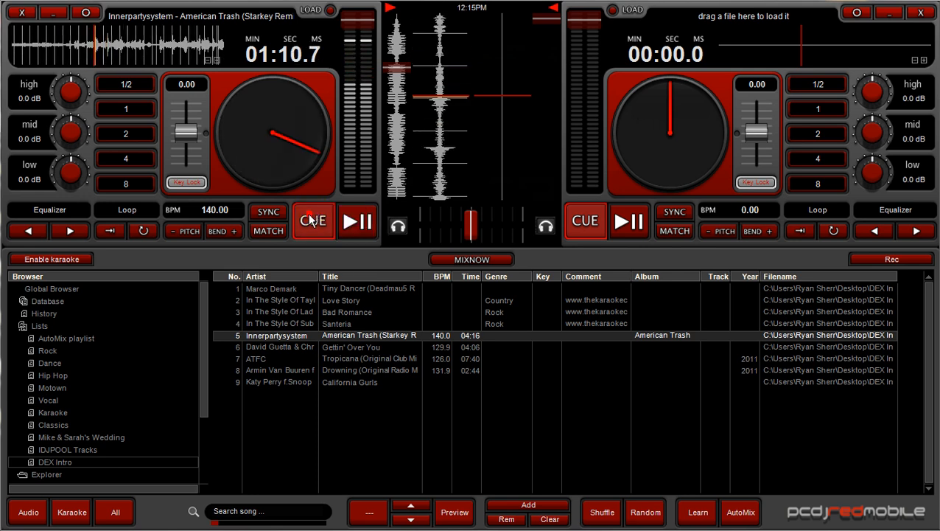
click(187, 184)
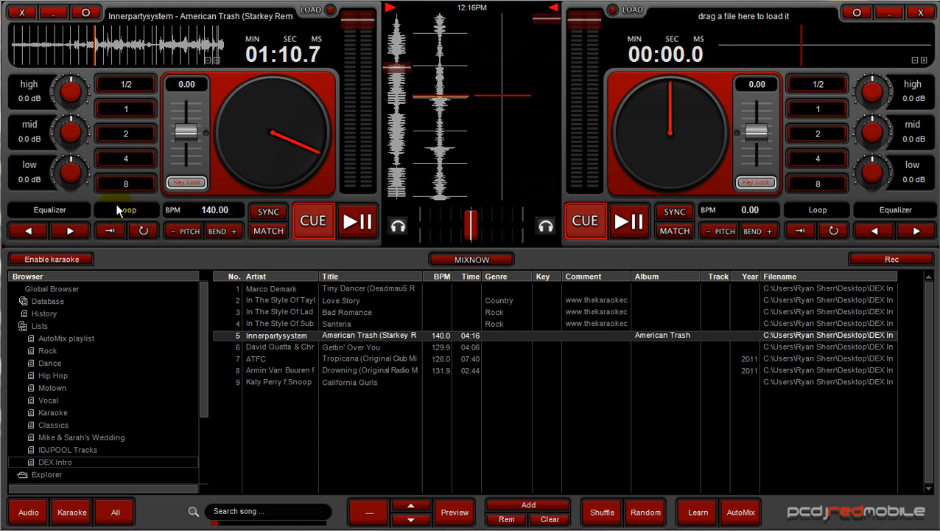
- Switch deck 1's pads between loops and cue points, leave them on cue points and use cue point 1
click(112, 230)
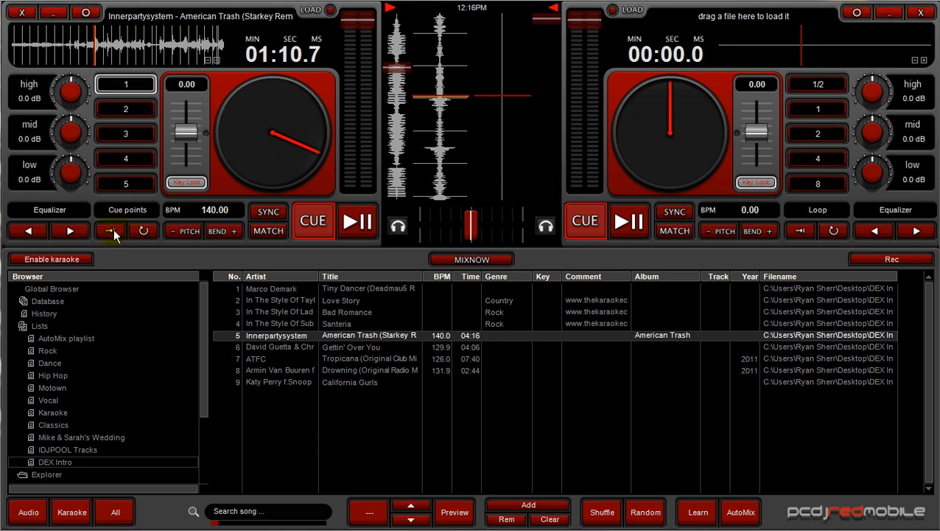
click(140, 227)
click(110, 228)
click(142, 81)
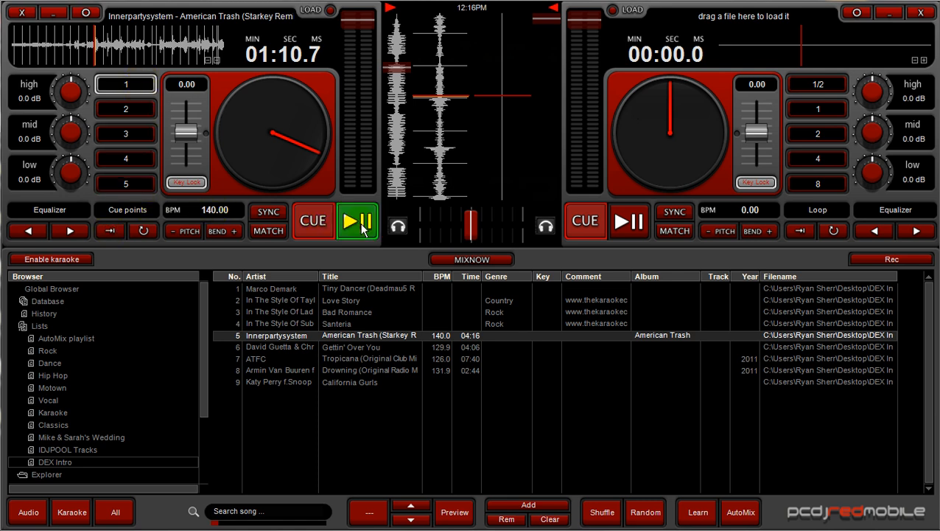
- Play "American Trash" on deck 1, trigger cue points 1 and 2, and stop it at cue point 2
click(361, 229)
click(118, 80)
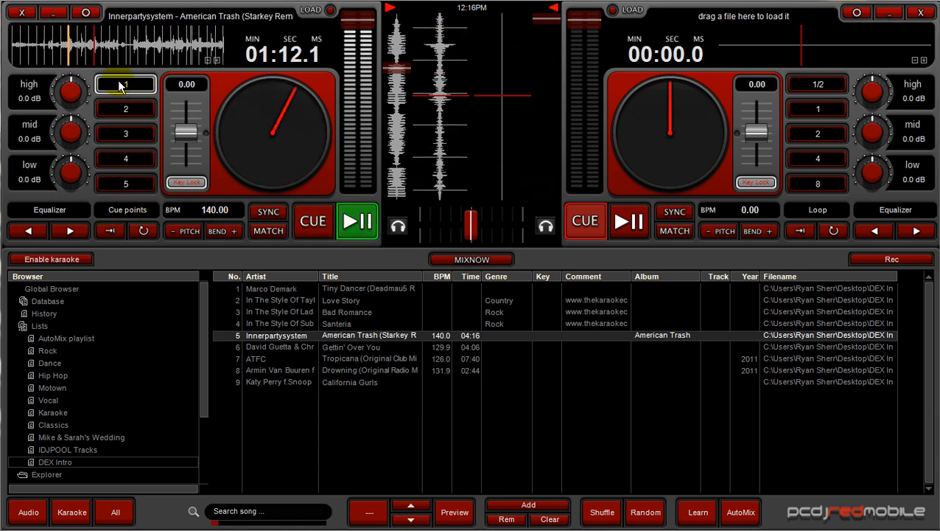
click(119, 111)
click(120, 112)
click(120, 112)
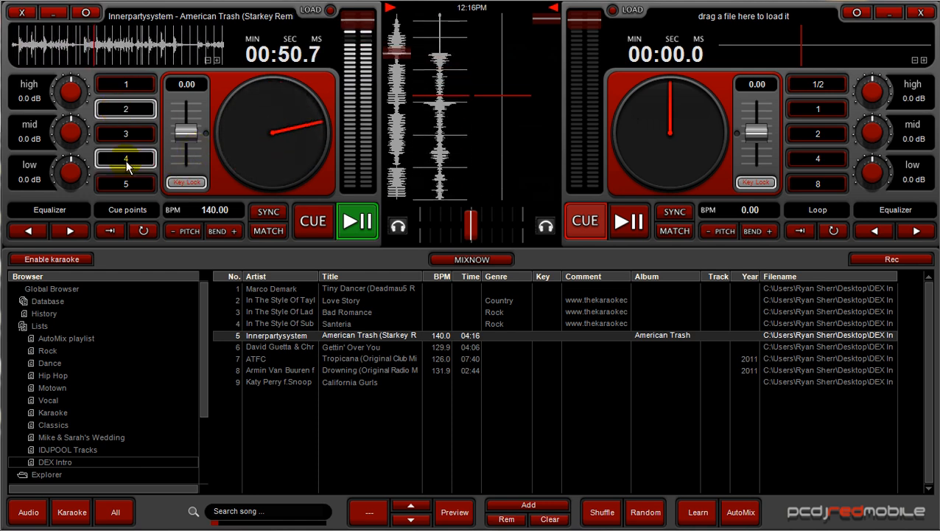
click(118, 113)
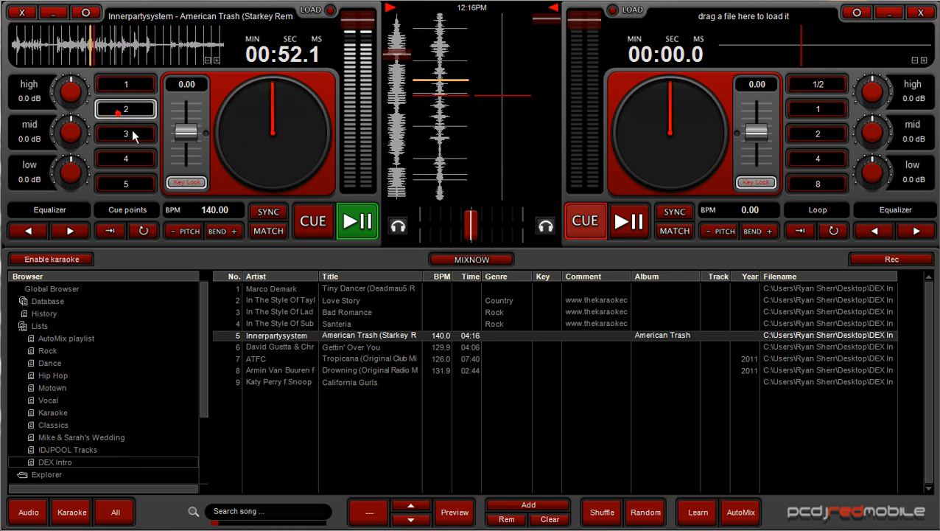
click(316, 223)
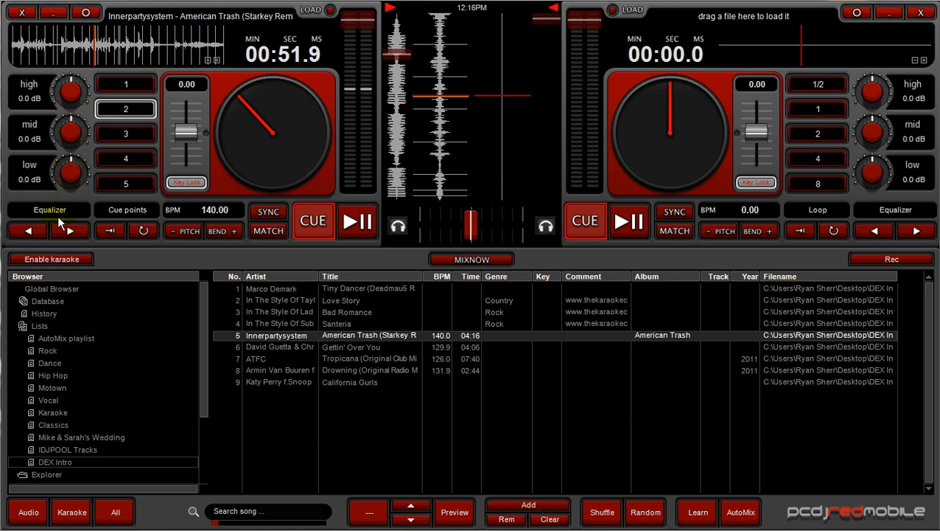
- Try deck 1's low equalizer control and cycle through its effects, including flanger and reverb, back to the equalizer
mouse_move(71, 171)
mouse_down()
mouse_move(67, 213)
mouse_move(62, 174)
mouse_up()
click(67, 230)
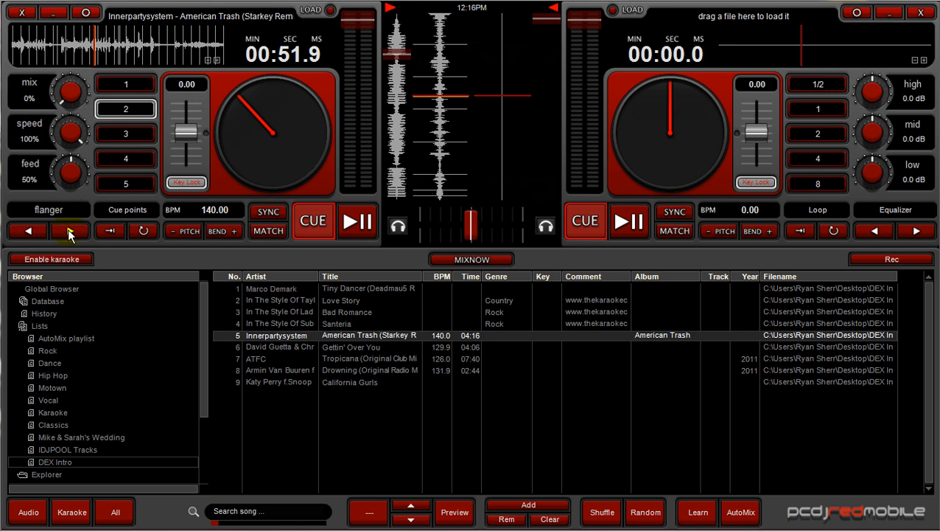
click(68, 229)
click(40, 232)
click(72, 230)
click(74, 231)
click(74, 230)
click(75, 230)
click(74, 230)
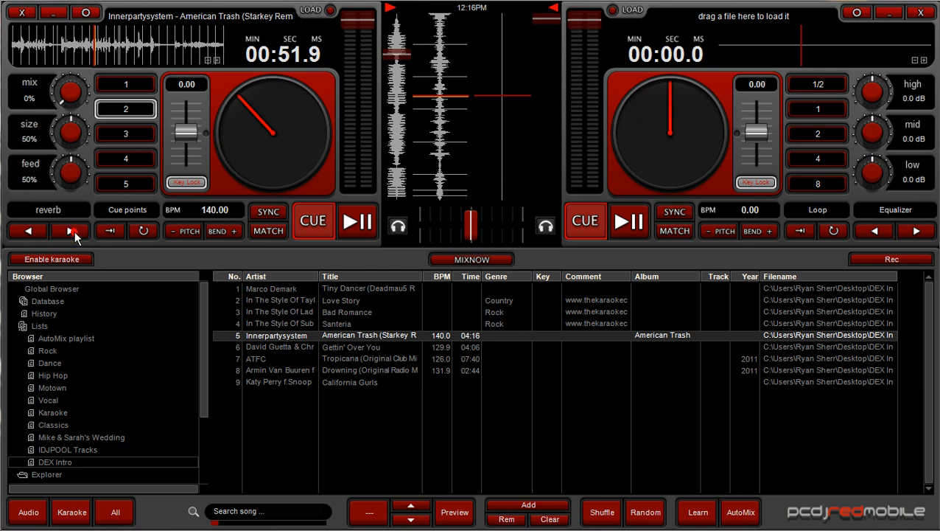
click(74, 231)
click(74, 231)
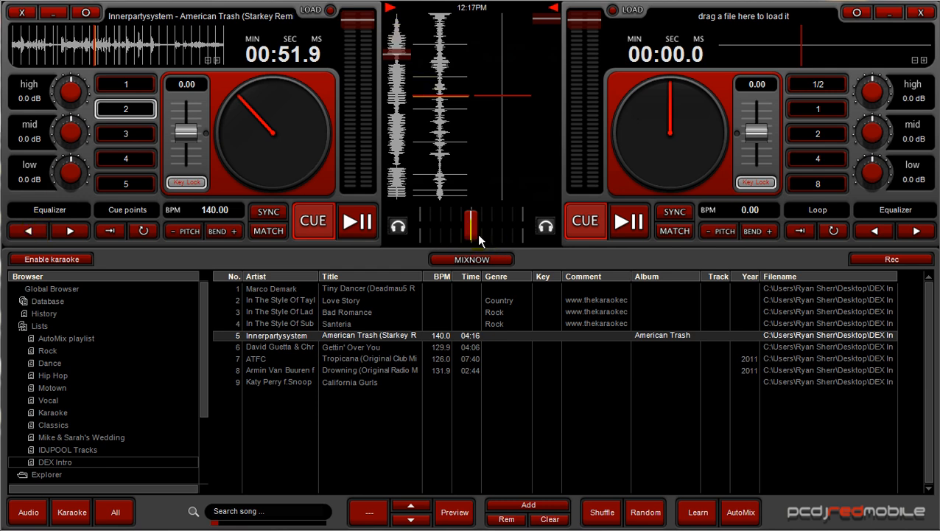
- Nudge the crossfader slightly toward deck 2 and highlight several DEX Intro playlist tracks, ending on "Bad Romance"
drag(476, 232, 478, 231)
click(302, 348)
click(310, 327)
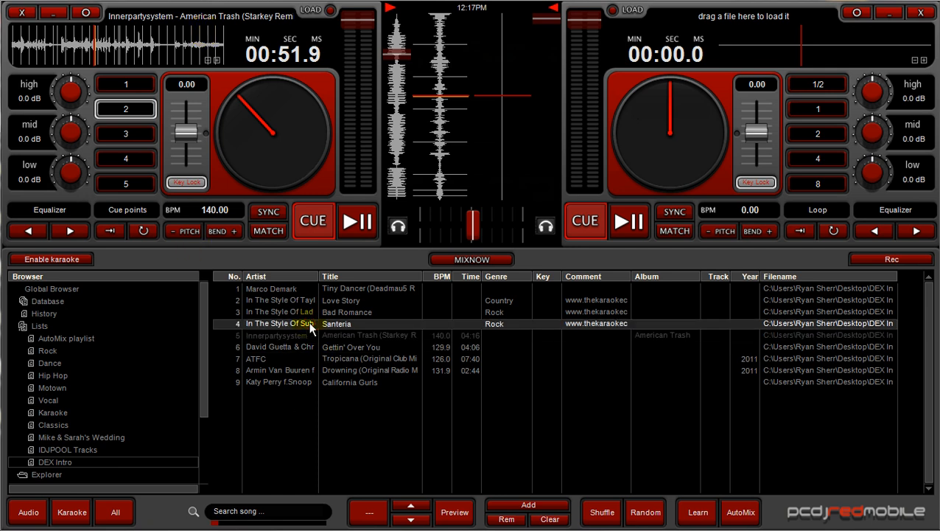
click(300, 312)
click(296, 289)
click(296, 300)
click(297, 324)
click(294, 346)
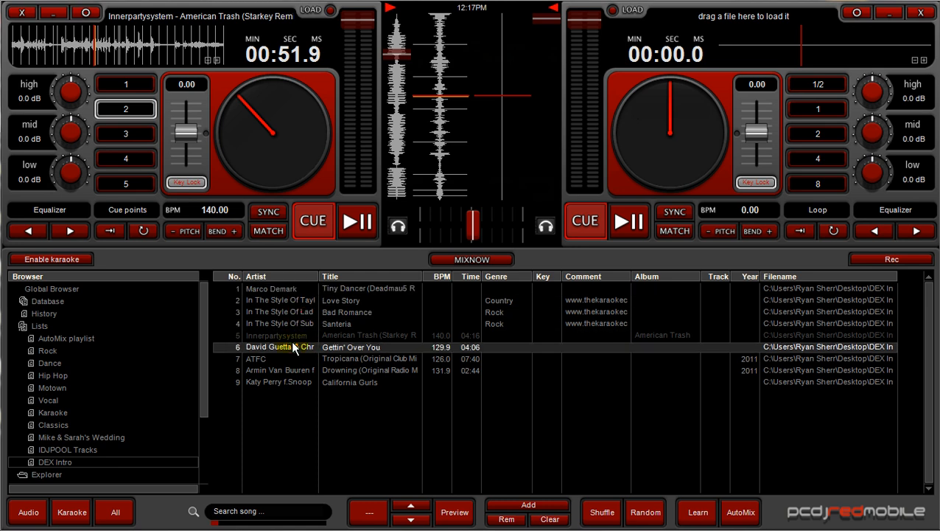
click(287, 312)
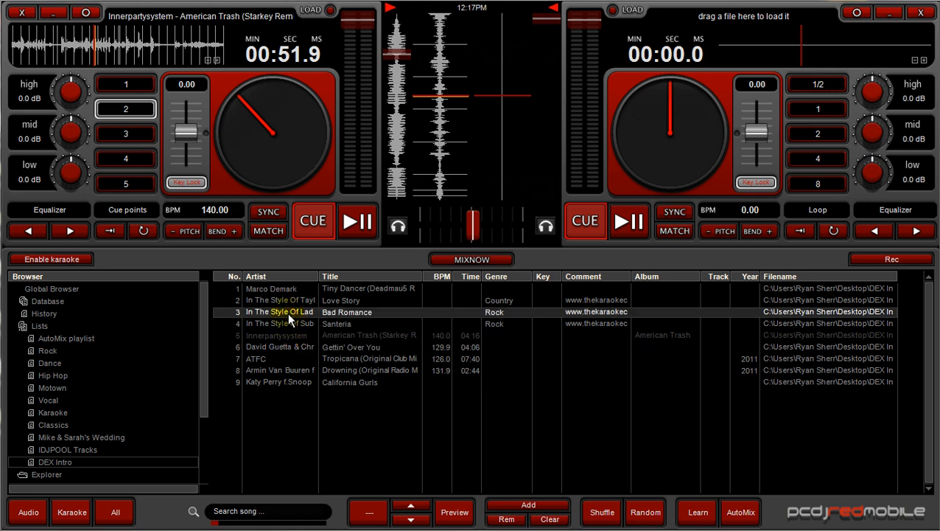